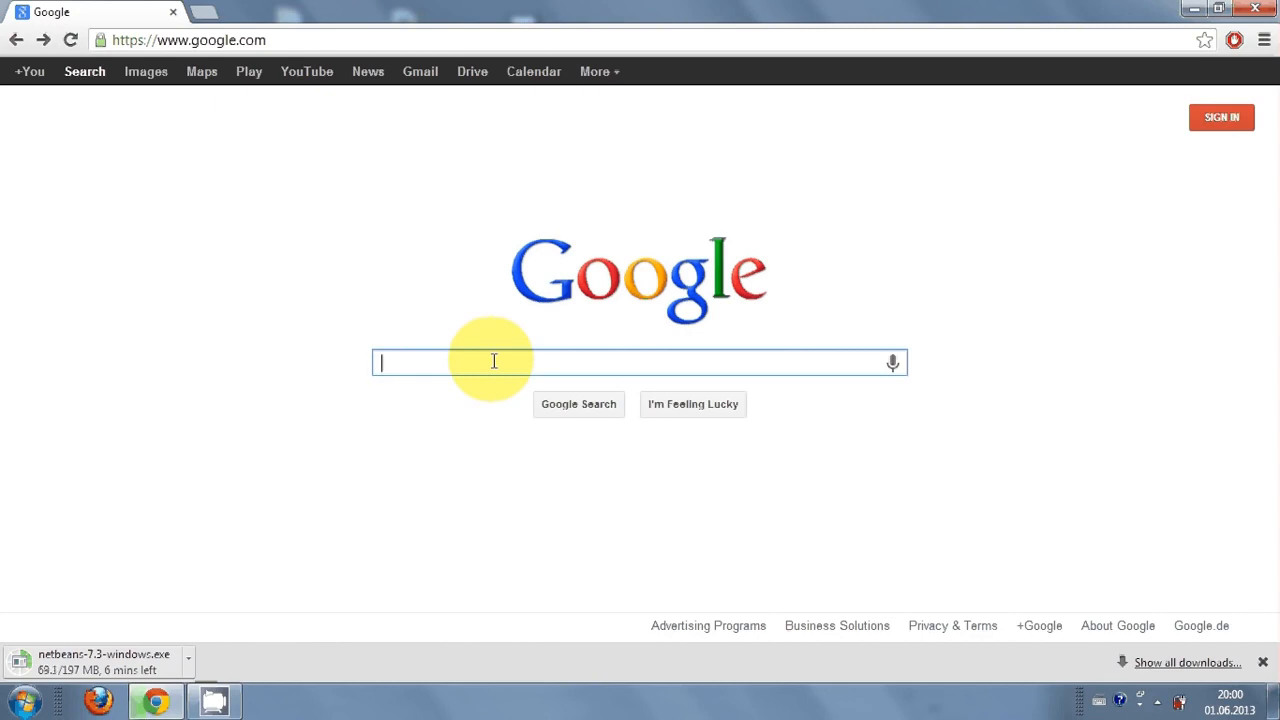
Search Google for "netbeans" and open the NetBeans IDE 7.3 download page from the official NetBeans site.
{"action": "type", "text": "ne"}
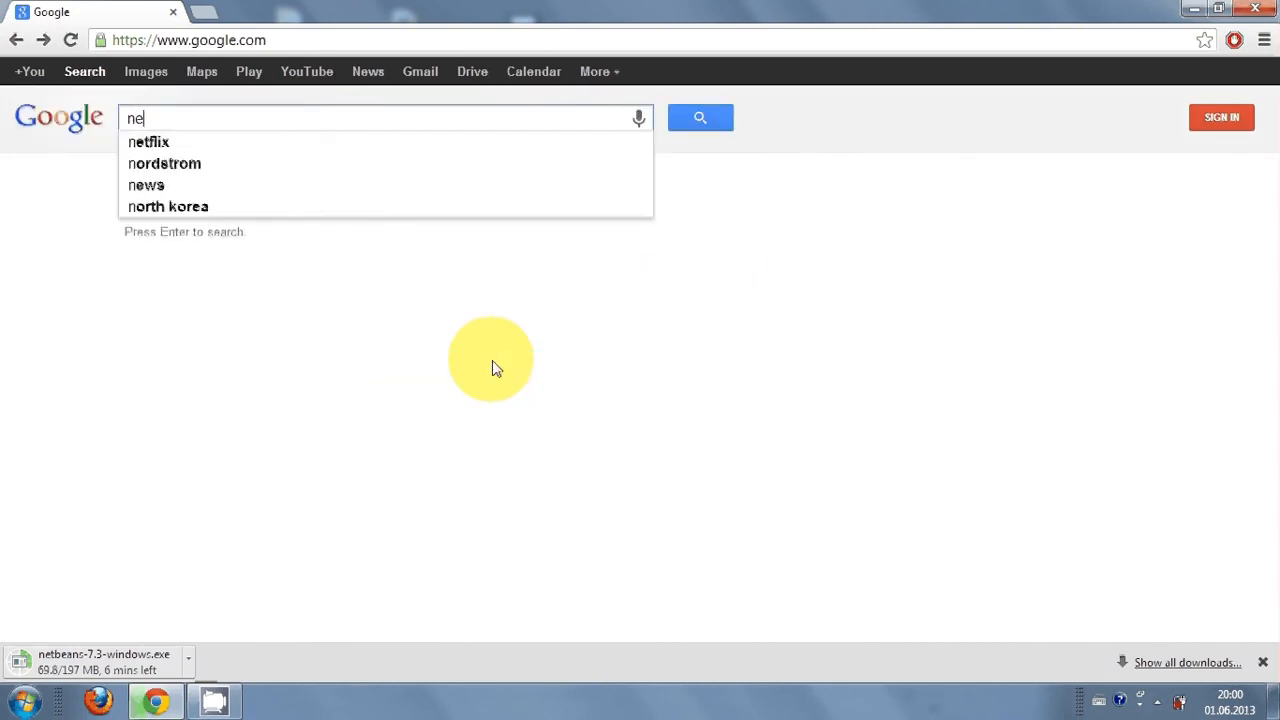
{"action": "type", "text": "tbeans"}
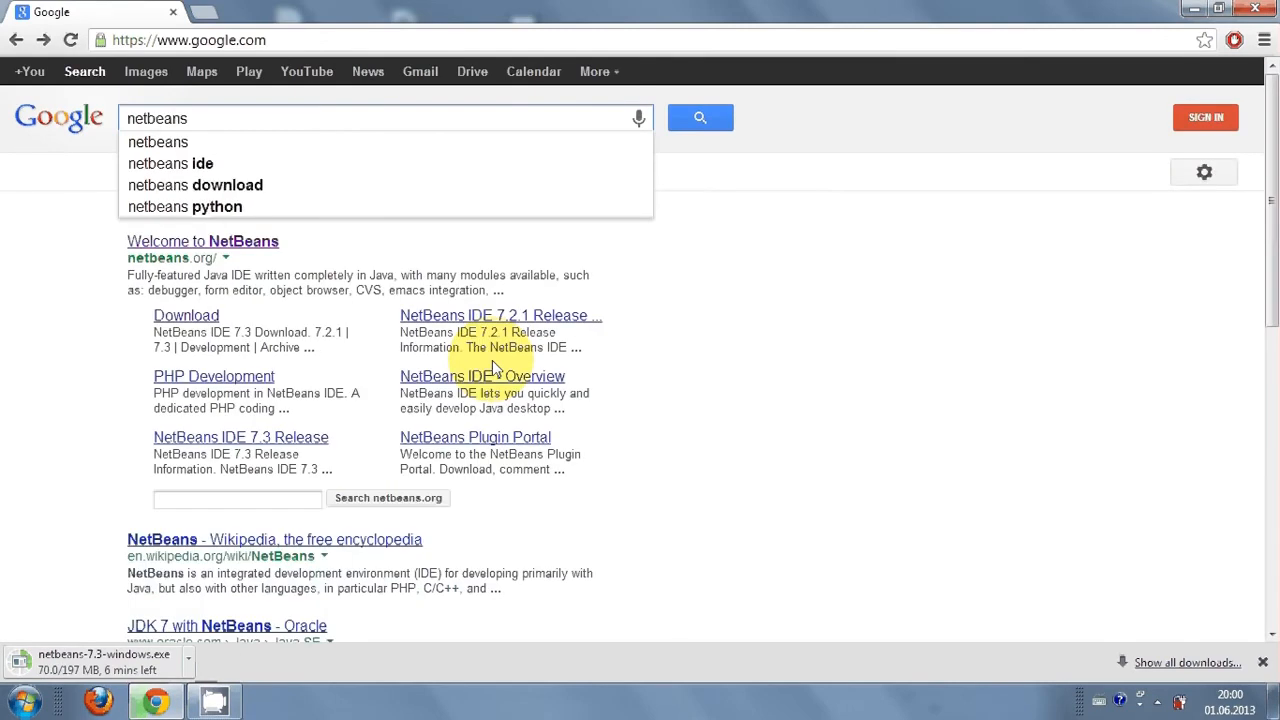
{"action": "key", "text": "Return"}
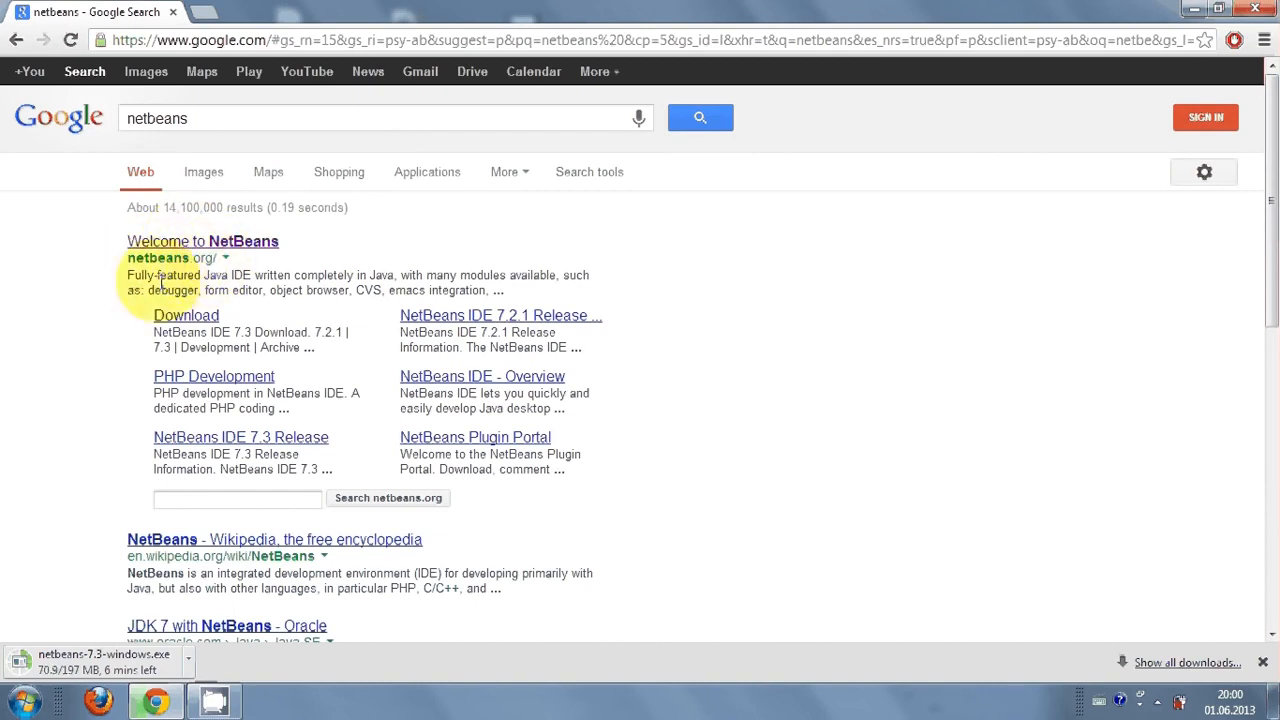
{"action": "left_click", "coordinate": [238, 249]}
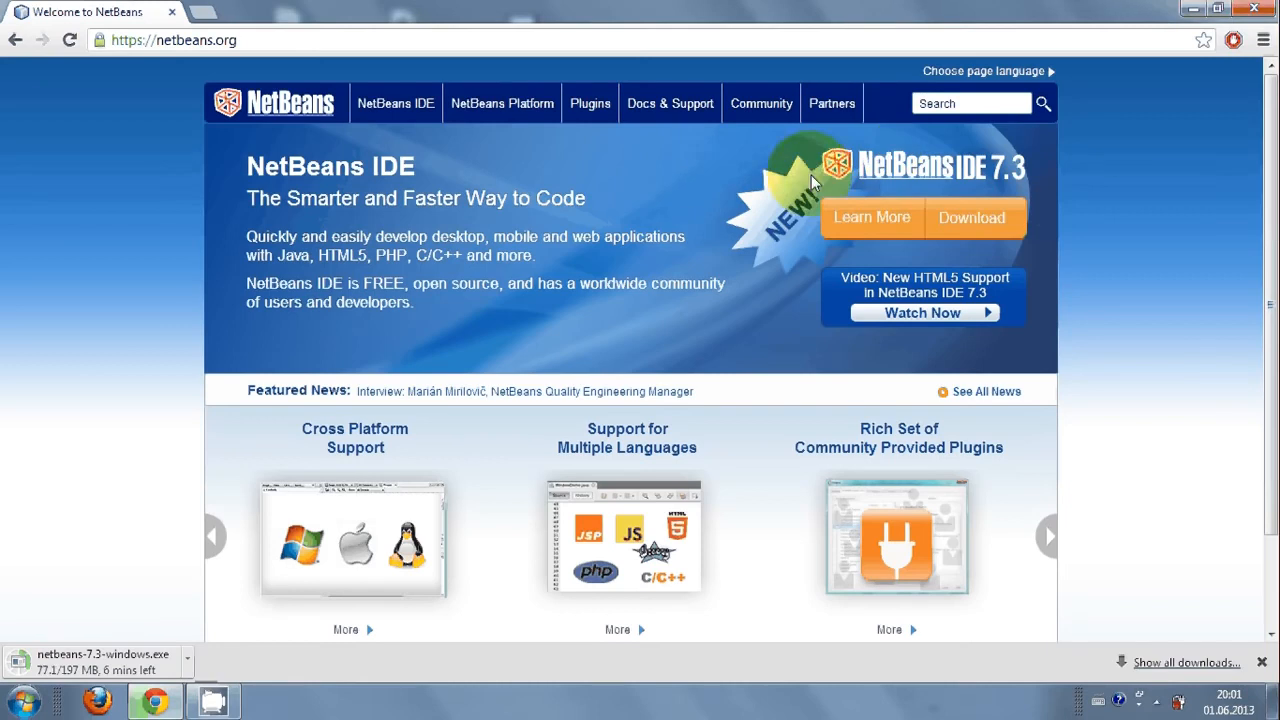
{"action": "left_click", "coordinate": [960, 222]}
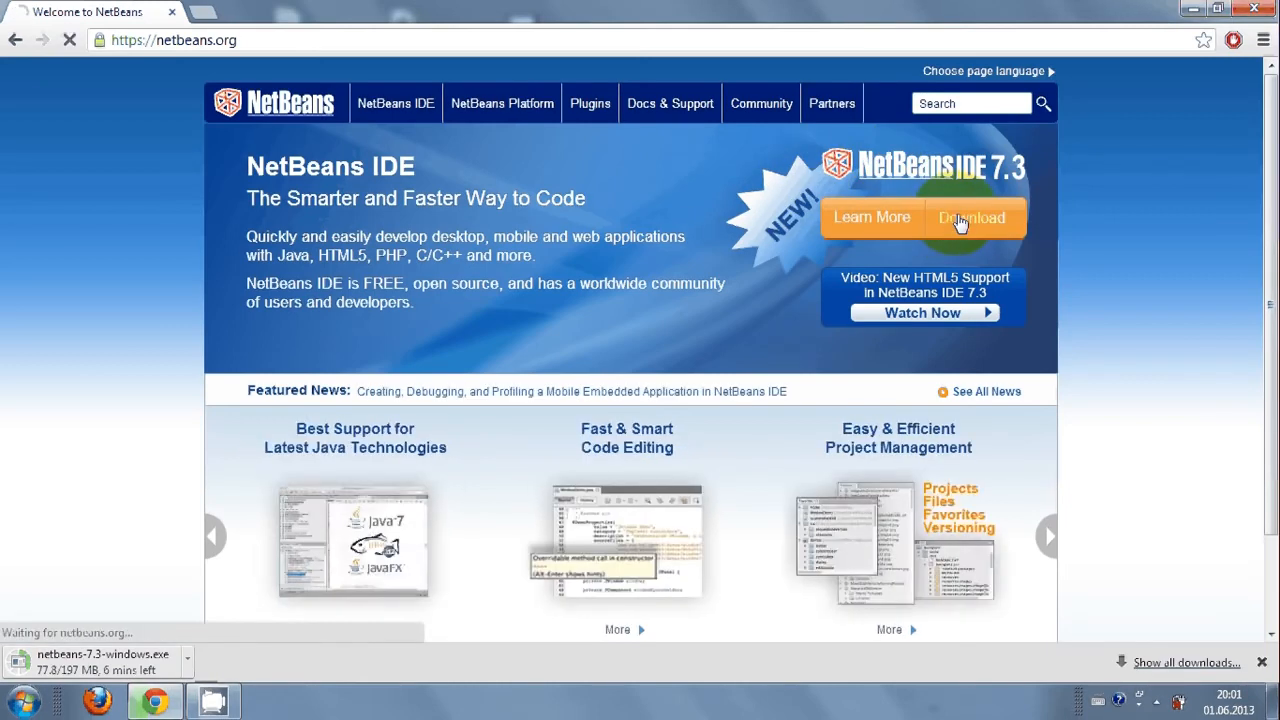
Compare the Java SE, Java EE, C/C++, PHP and All download bundles by supported technologies and download size.
{"action": "scroll", "coordinate": [898, 268], "scroll_direction": "down", "scroll_amount": 3}
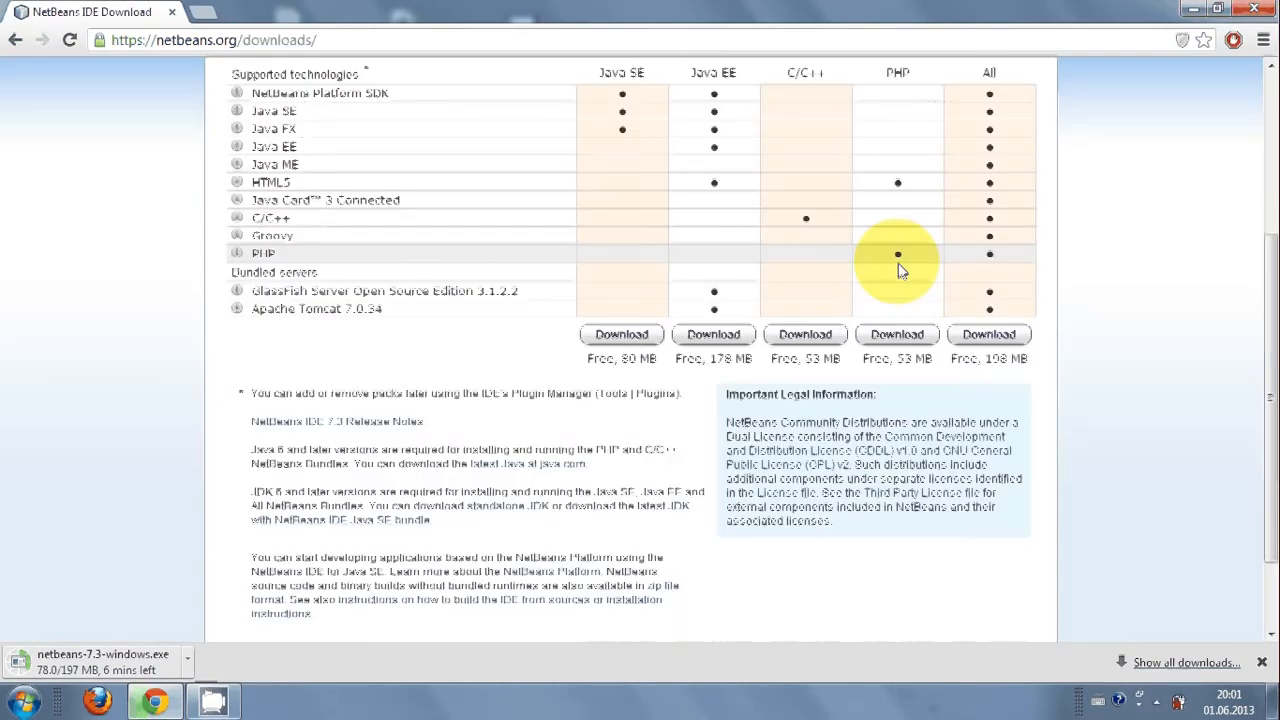
{"action": "scroll", "coordinate": [988, 262], "scroll_direction": "up", "scroll_amount": 2}
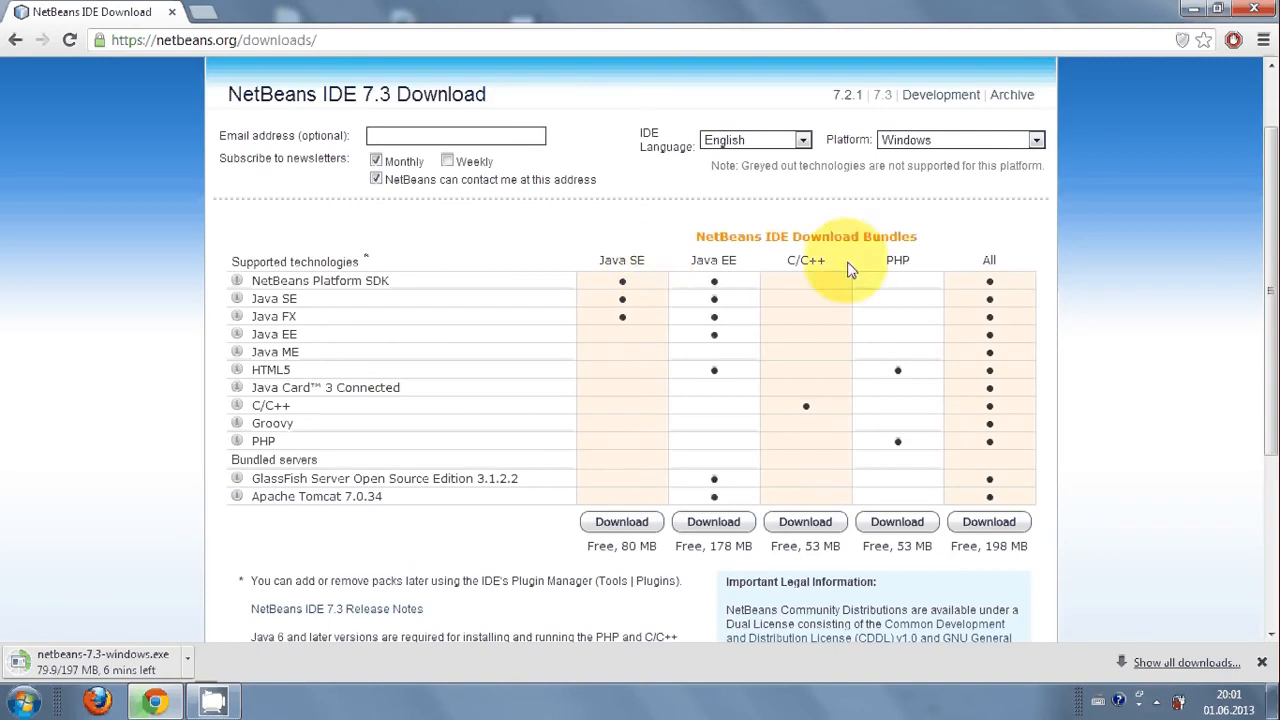
{"action": "left_click_drag", "start_coordinate": [652, 262], "coordinate": [584, 260]}
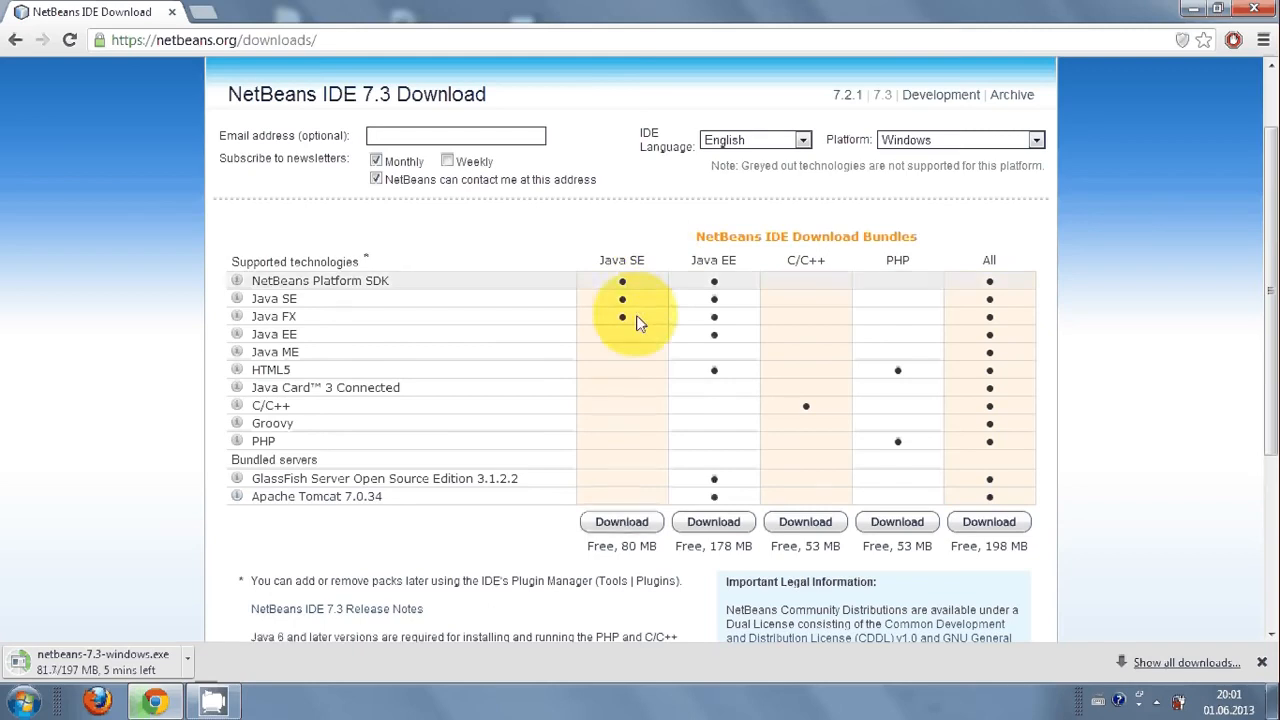
{"action": "left_click", "coordinate": [621, 523]}
{"action": "left_click_drag", "start_coordinate": [737, 262], "coordinate": [691, 260]}
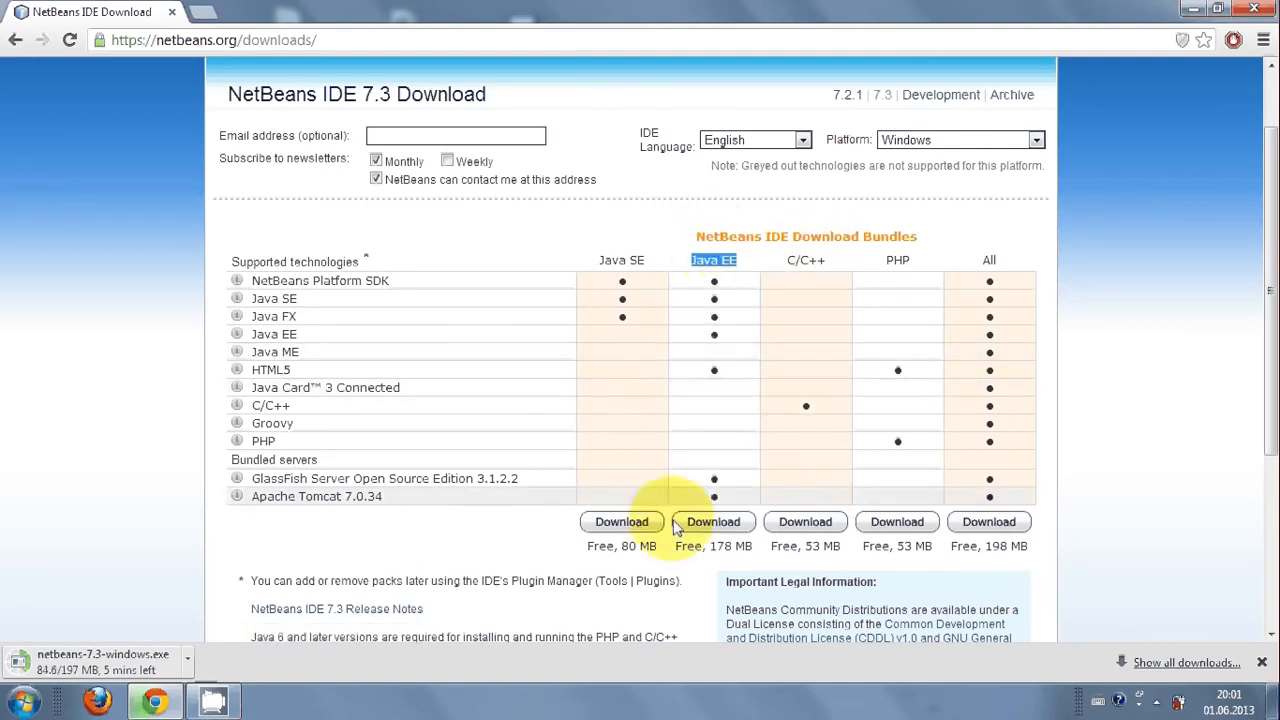
{"action": "left_click", "coordinate": [656, 263]}
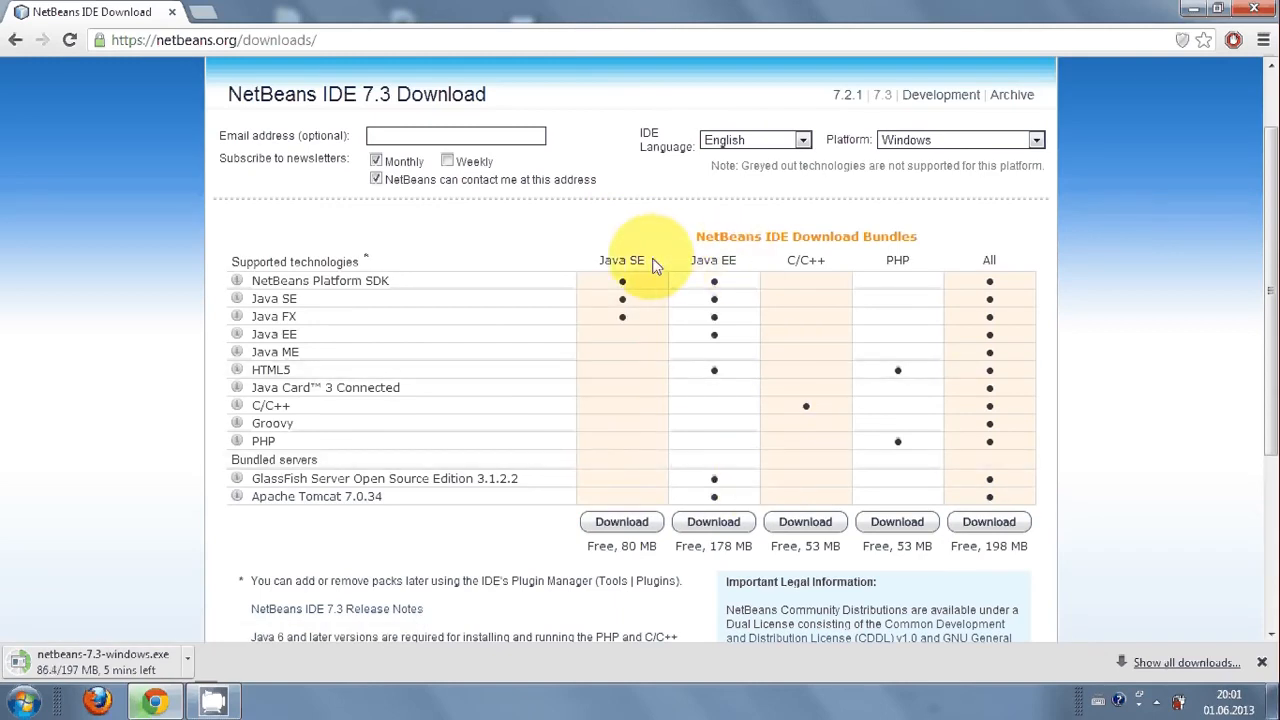
{"action": "left_click_drag", "start_coordinate": [645, 262], "coordinate": [597, 260]}
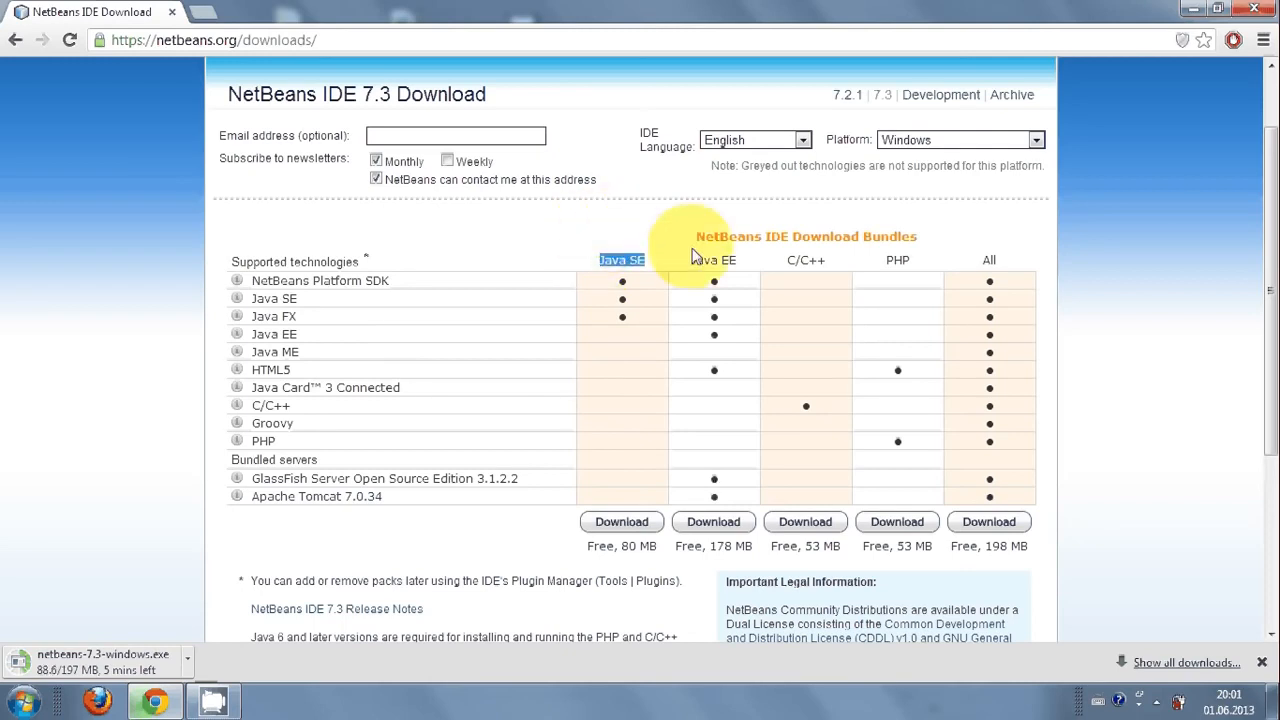
{"action": "left_click_drag", "start_coordinate": [910, 260], "coordinate": [632, 218]}
{"action": "left_click", "coordinate": [632, 218]}
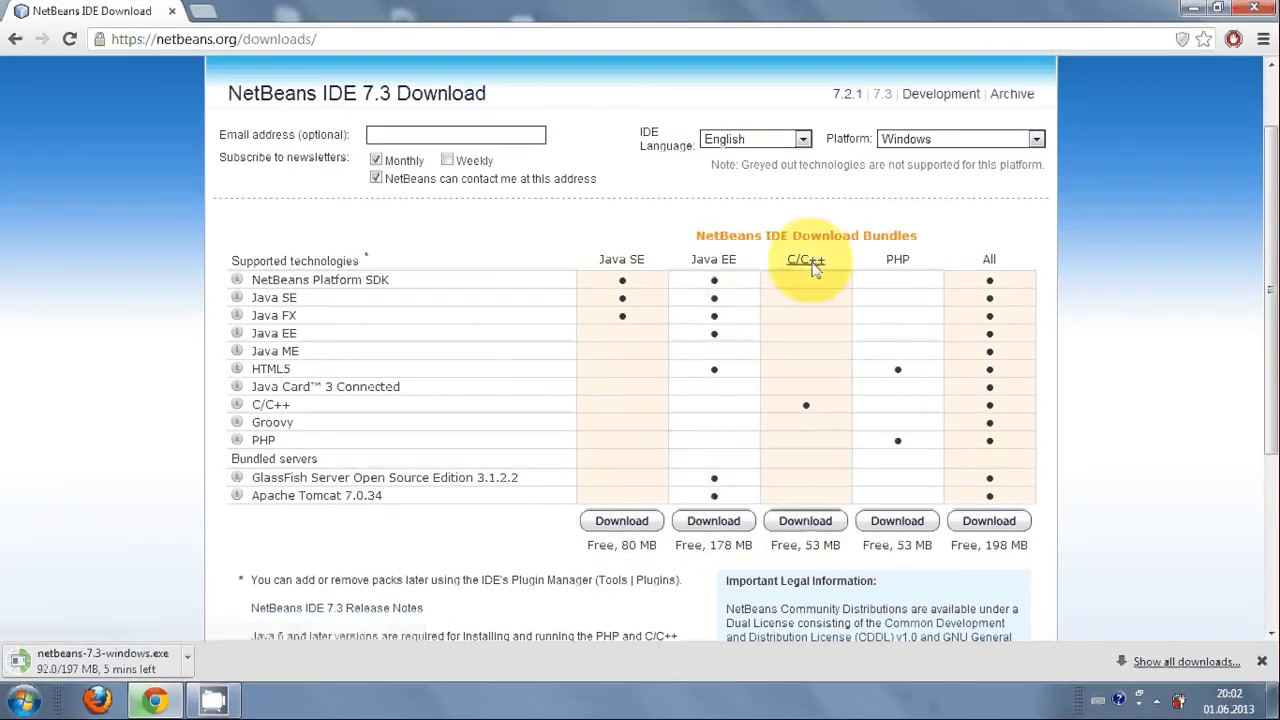
{"action": "left_click_drag", "start_coordinate": [834, 259], "coordinate": [785, 259]}
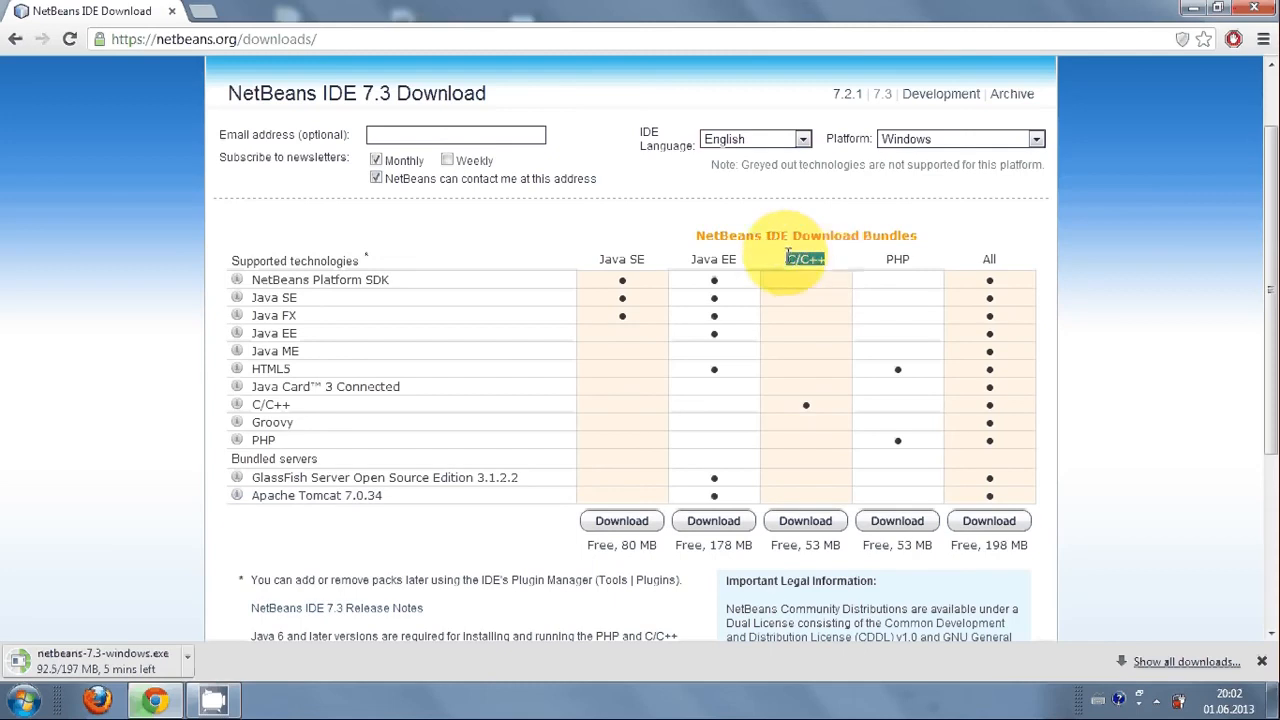
{"action": "left_click", "coordinate": [984, 250]}
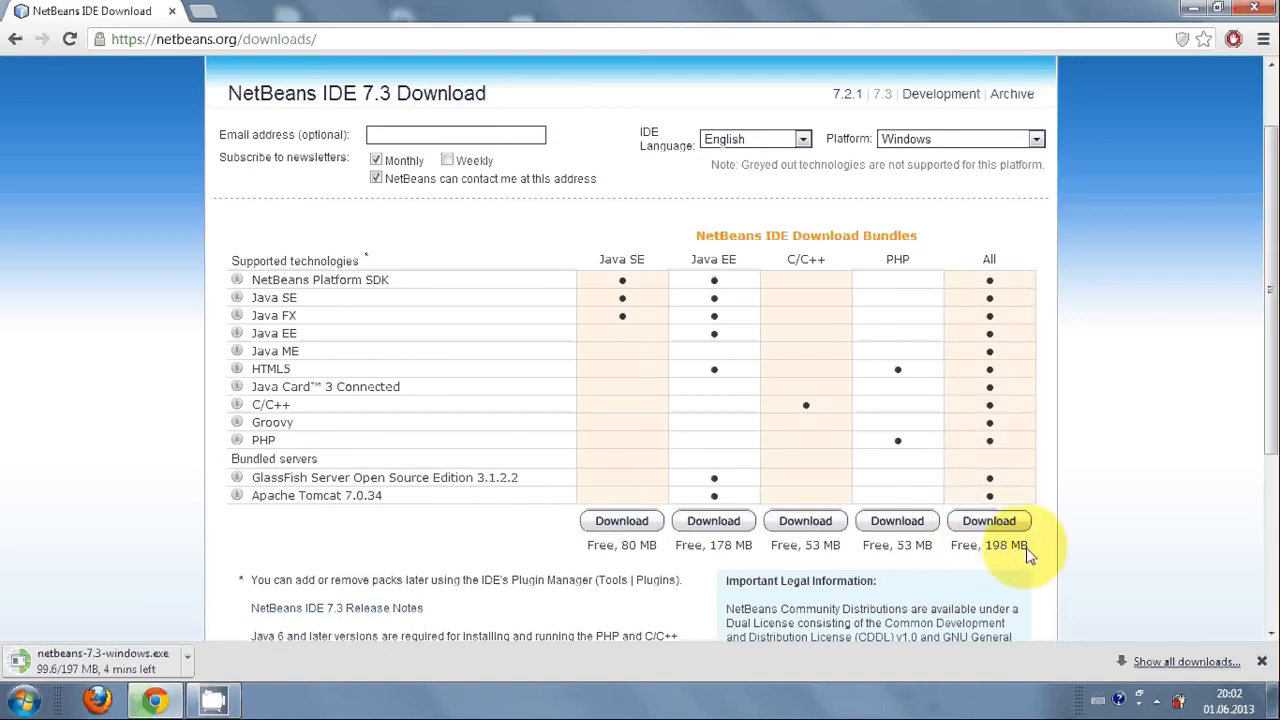
{"action": "left_click_drag", "start_coordinate": [1034, 548], "coordinate": [952, 548]}
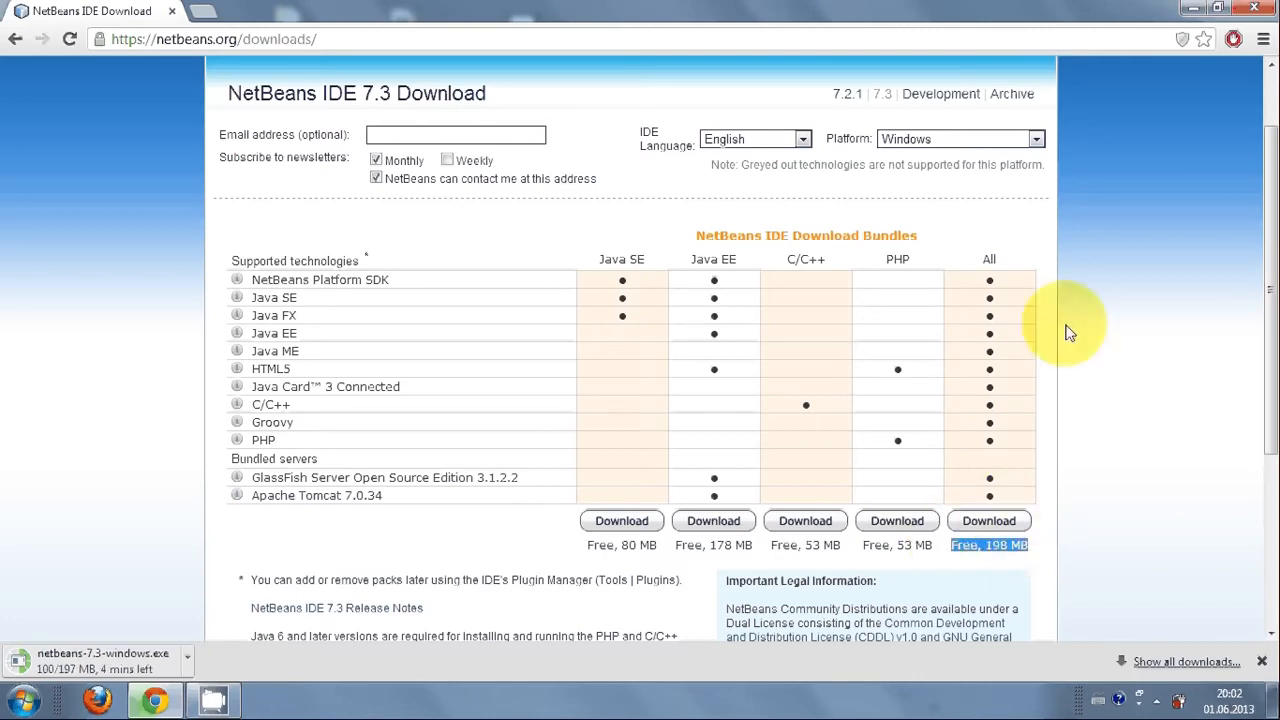
Start the download of the All bundle of NetBeans IDE 7.3 for Windows in English.
{"action": "scroll", "coordinate": [1050, 340], "scroll_direction": "down", "scroll_amount": 2}
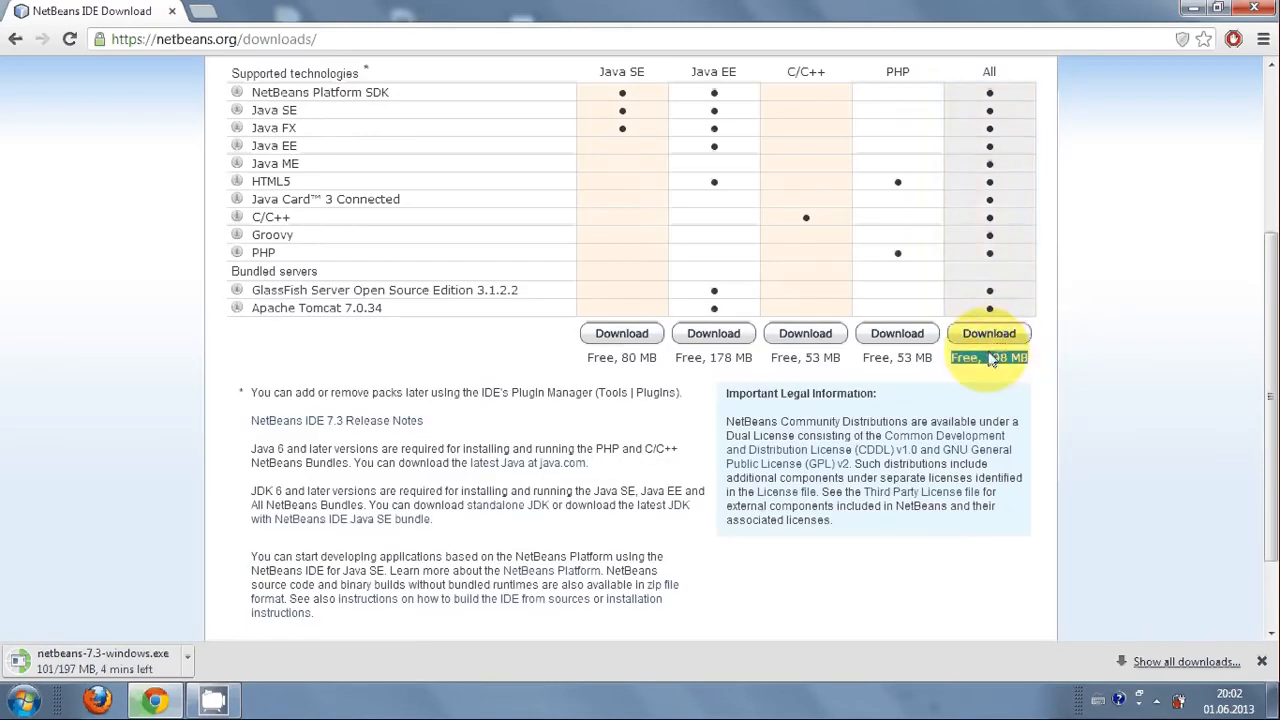
{"action": "left_click", "coordinate": [1014, 341]}
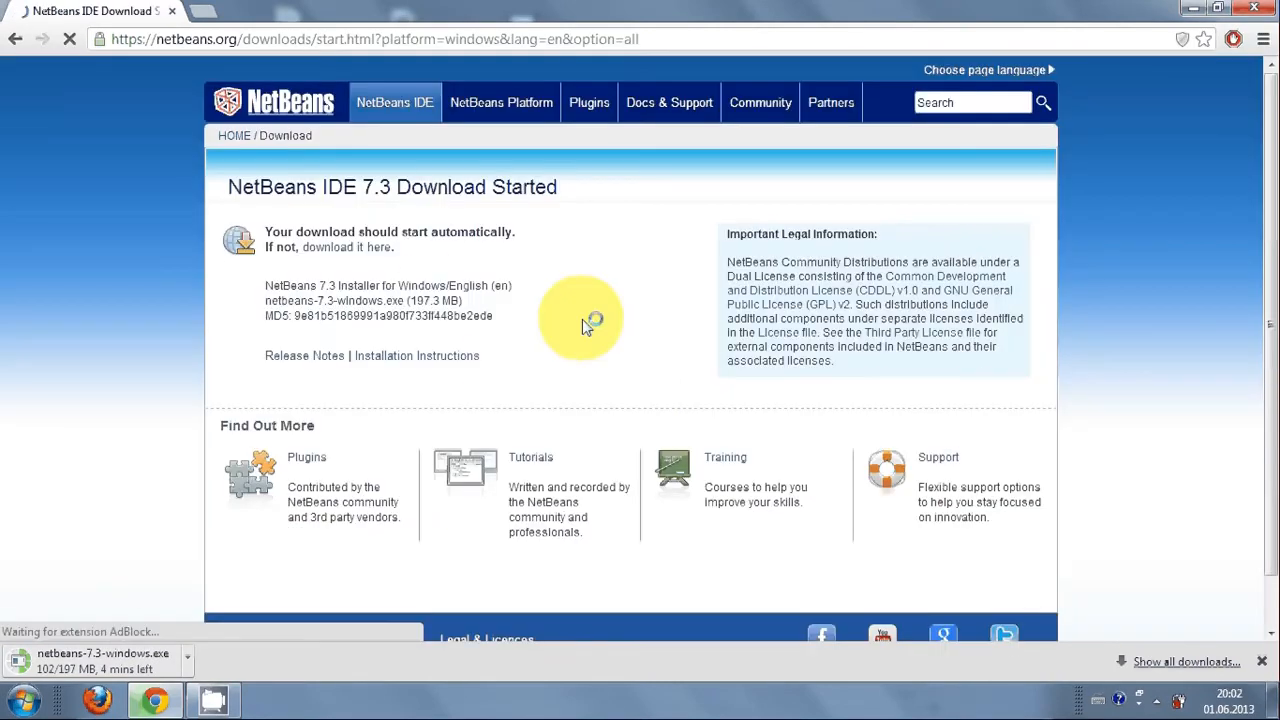
{"action": "left_click", "coordinate": [334, 250]}
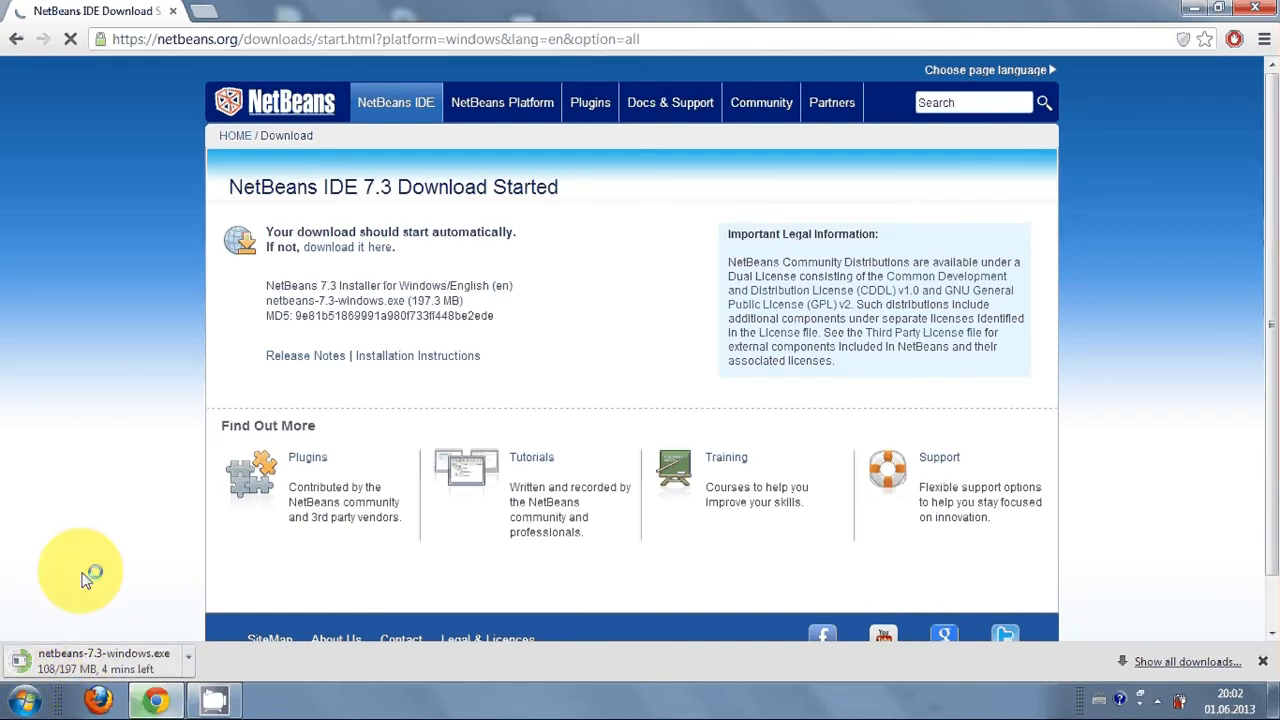
Return to the NetBeans download page and read the Java and JDK requirement notes below the bundle table.
{"action": "left_click", "coordinate": [27, 107]}
{"action": "left_click", "coordinate": [16, 40]}
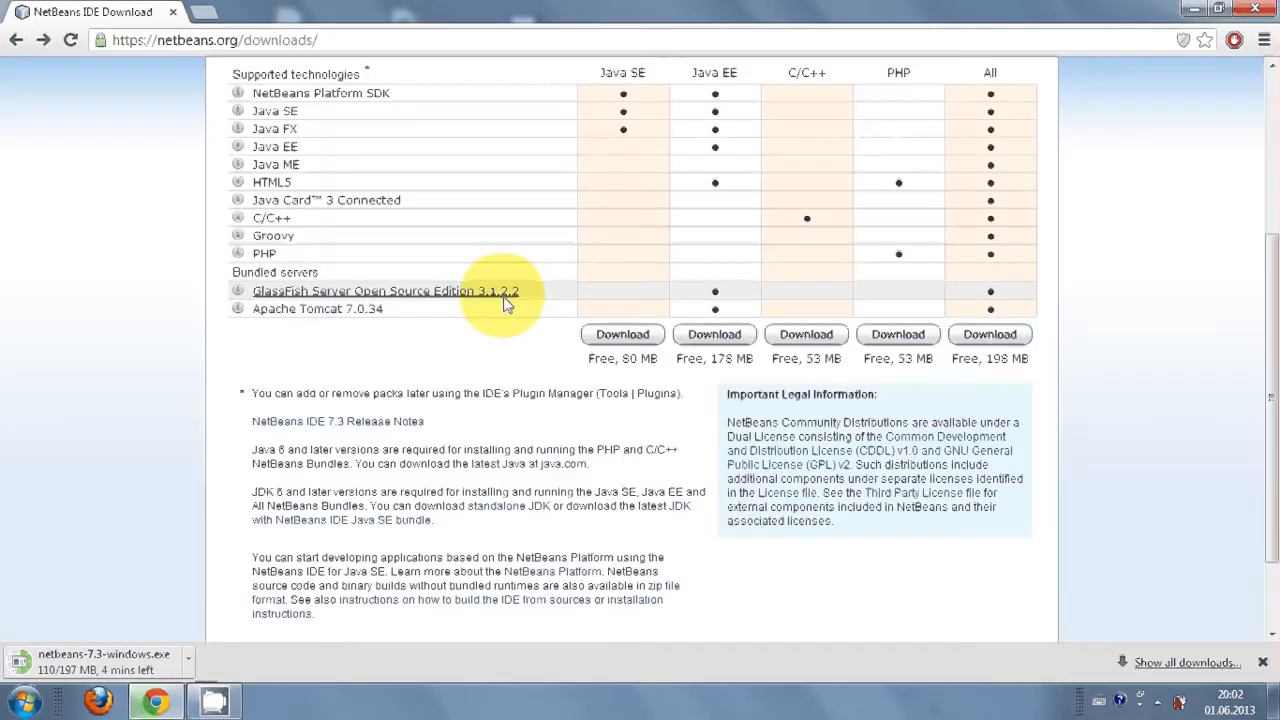
{"action": "scroll", "coordinate": [986, 423], "scroll_direction": "up", "scroll_amount": 3}
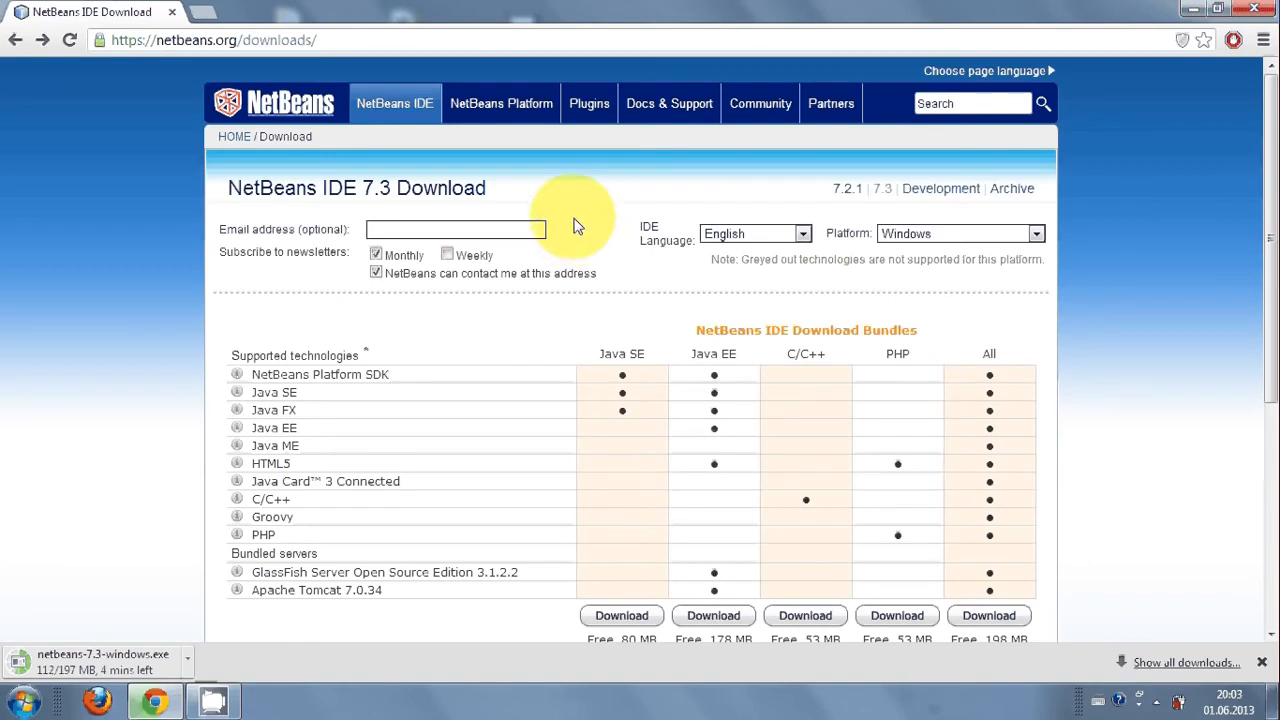
{"action": "scroll", "coordinate": [575, 226], "scroll_direction": "down", "scroll_amount": 1}
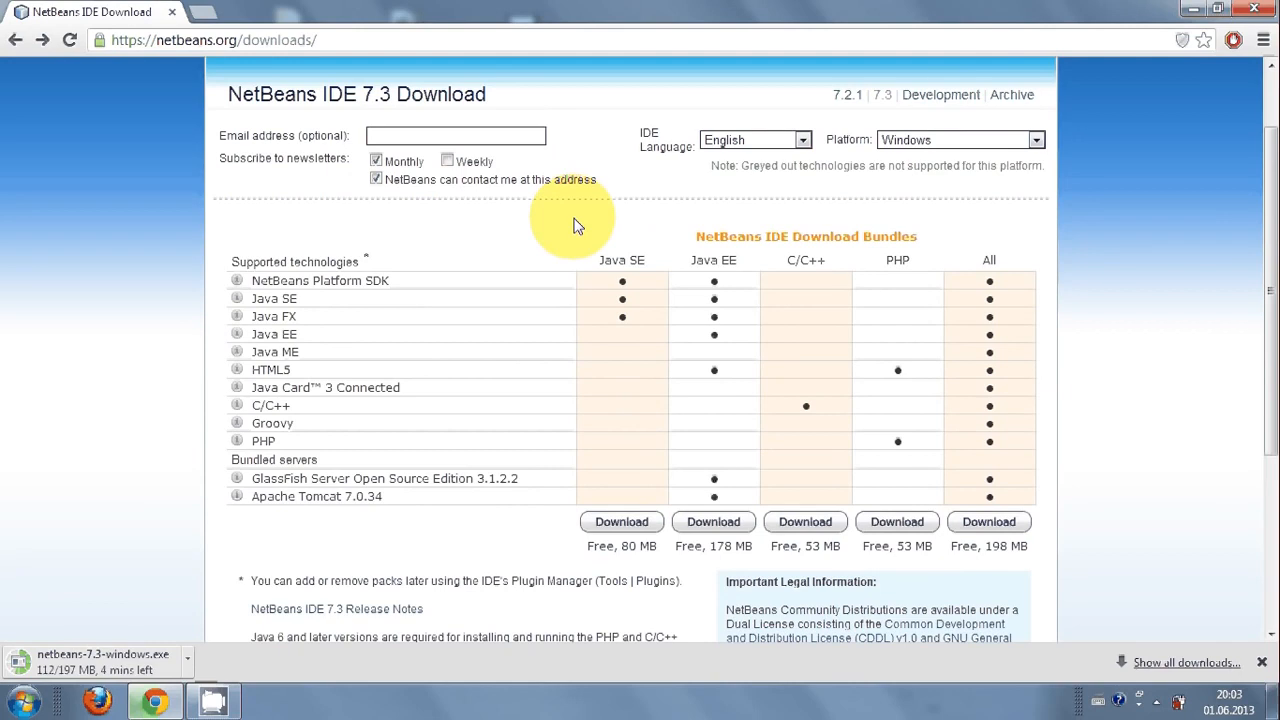
{"action": "scroll", "coordinate": [575, 226], "scroll_direction": "down", "scroll_amount": 2}
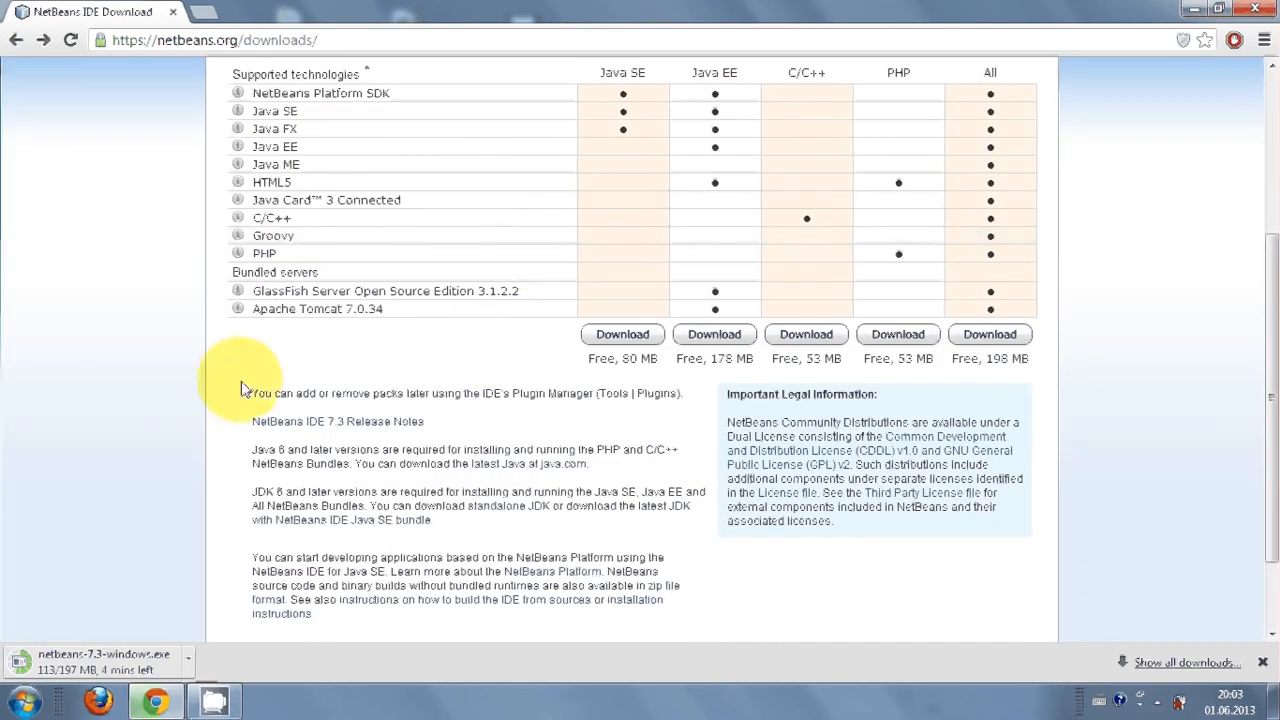
{"action": "left_click_drag", "start_coordinate": [241, 390], "coordinate": [461, 615]}
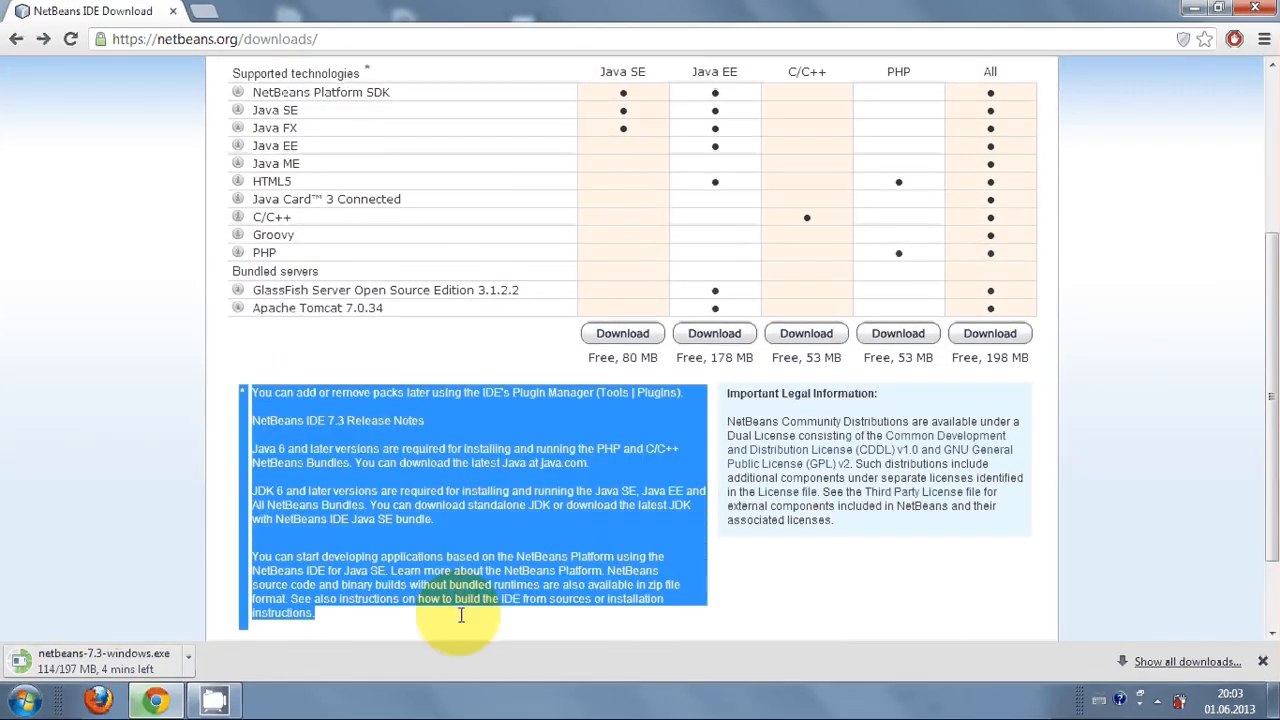
{"action": "left_click", "coordinate": [337, 628]}
{"action": "left_click_drag", "start_coordinate": [337, 623], "coordinate": [240, 391]}
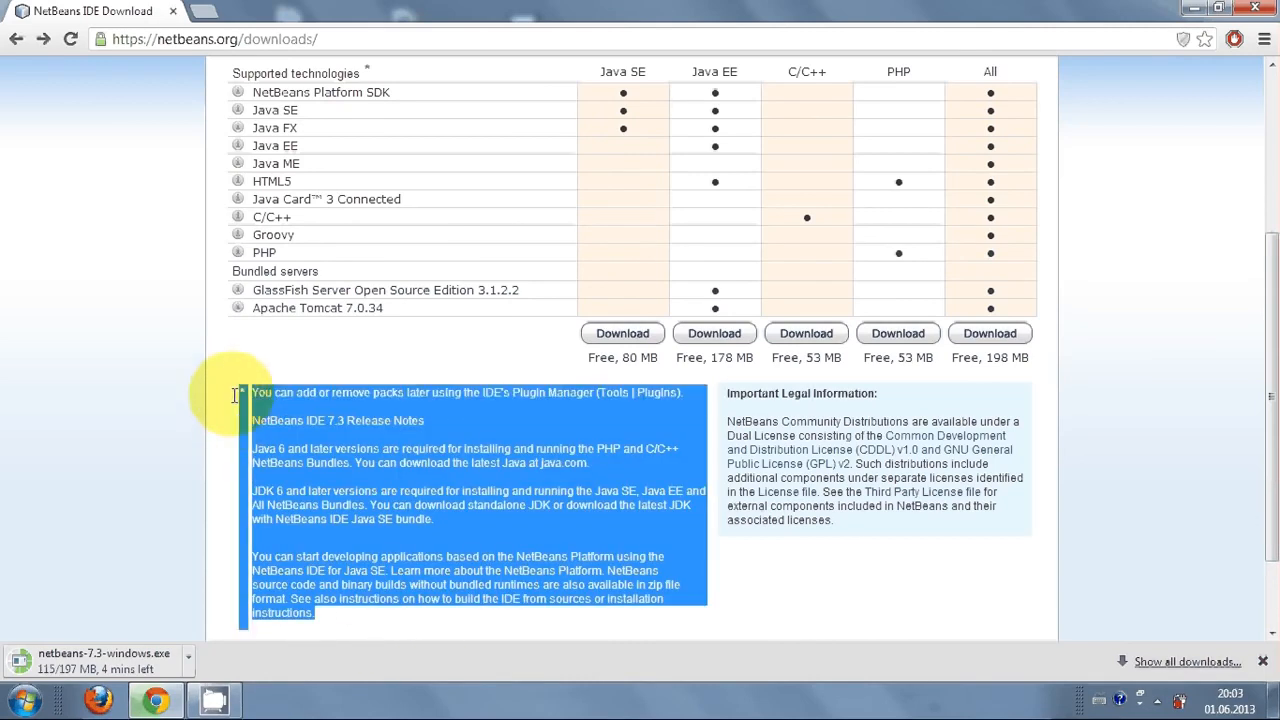
{"action": "left_click", "coordinate": [222, 398]}
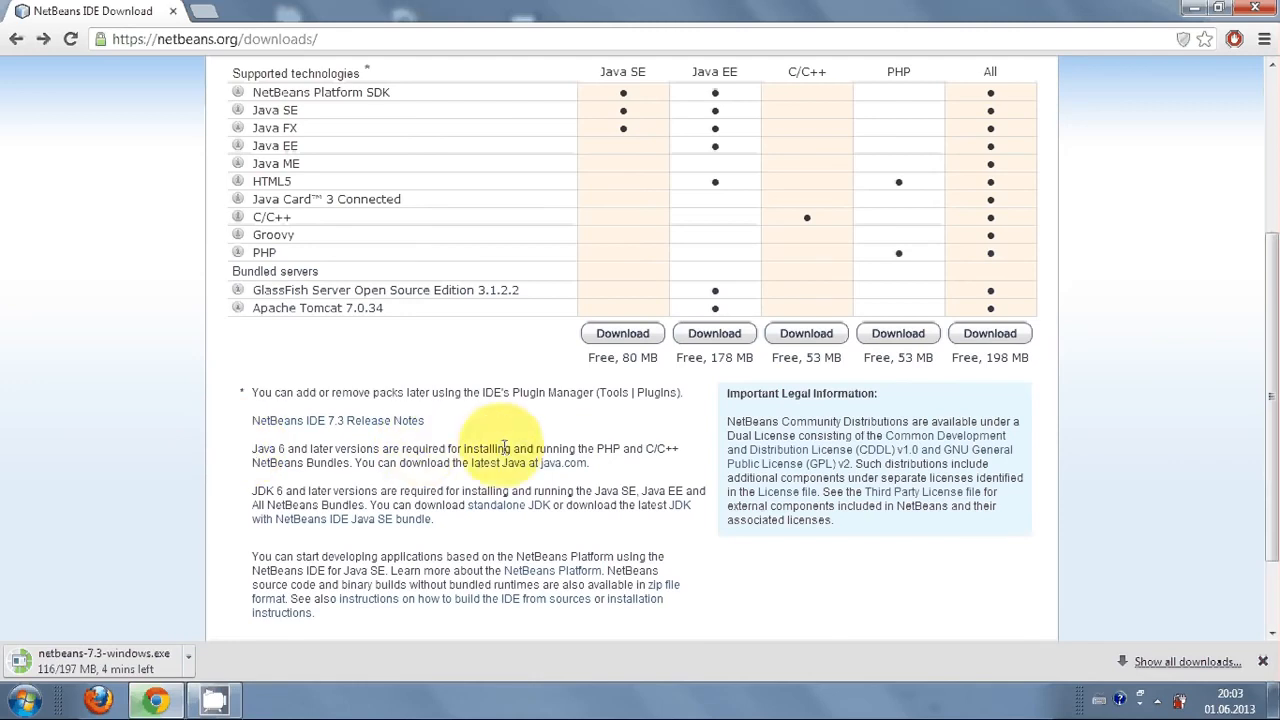
{"action": "left_click_drag", "start_coordinate": [597, 449], "coordinate": [664, 452]}
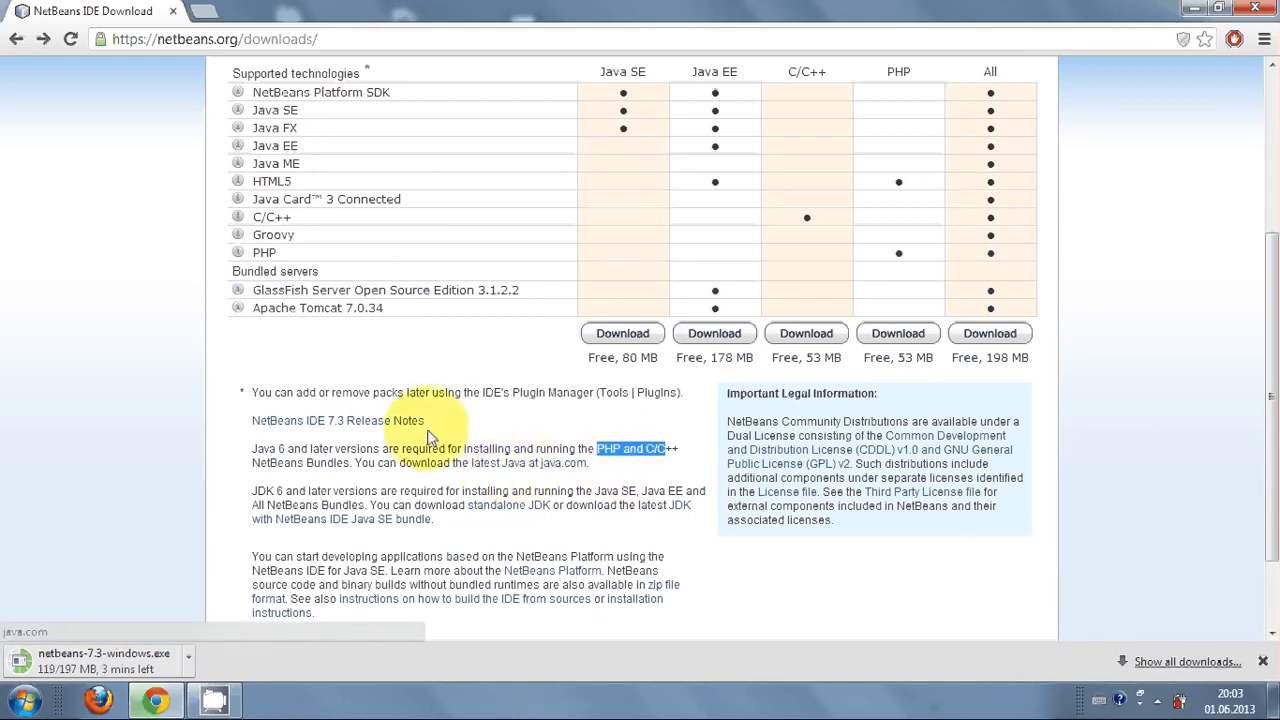
{"action": "double_click", "coordinate": [425, 463]}
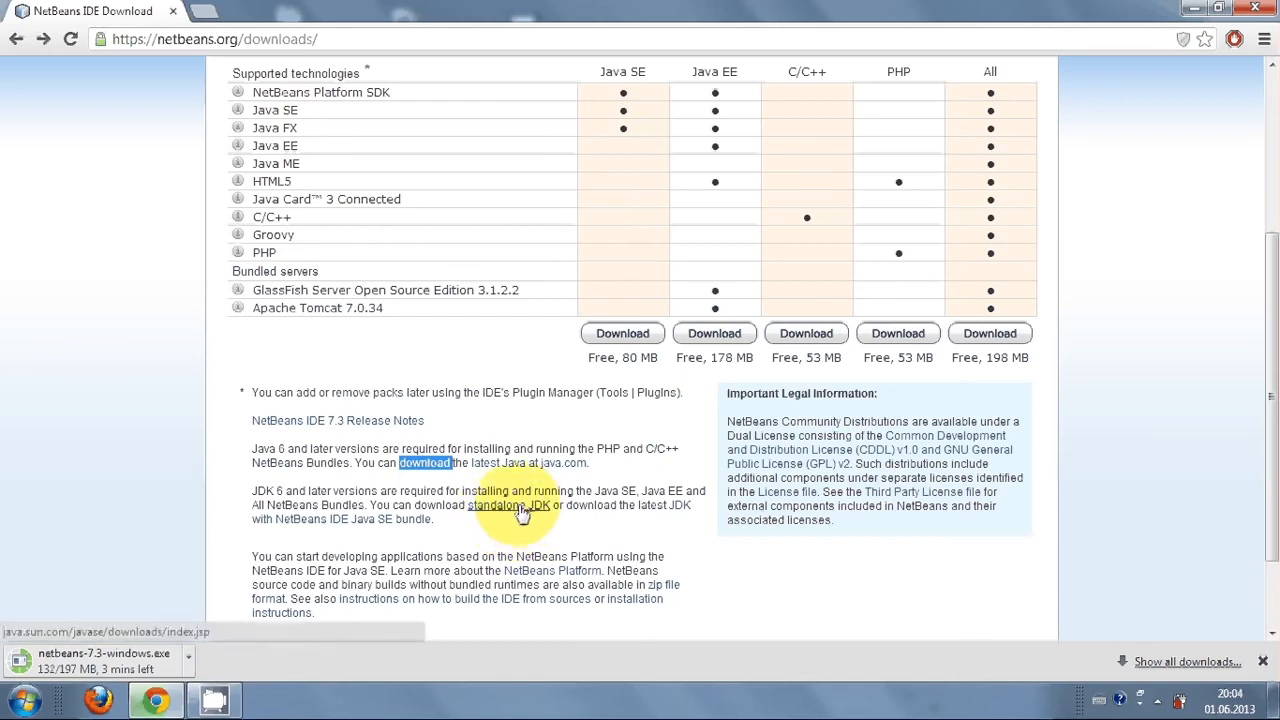
Follow the standalone JDK link to Oracle's Java SE downloads and open the JDK 7 + NetBeans download page.
{"action": "left_click", "coordinate": [518, 508]}
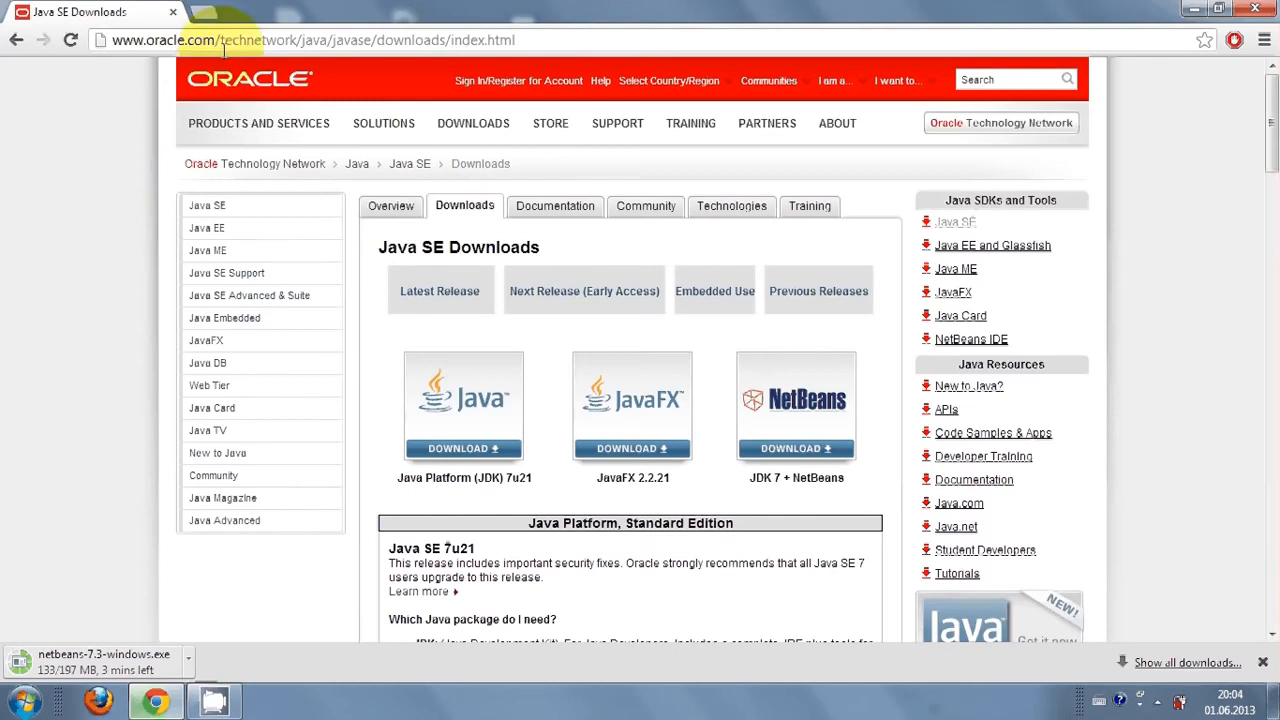
{"action": "scroll", "coordinate": [740, 350], "scroll_direction": "down", "scroll_amount": 1}
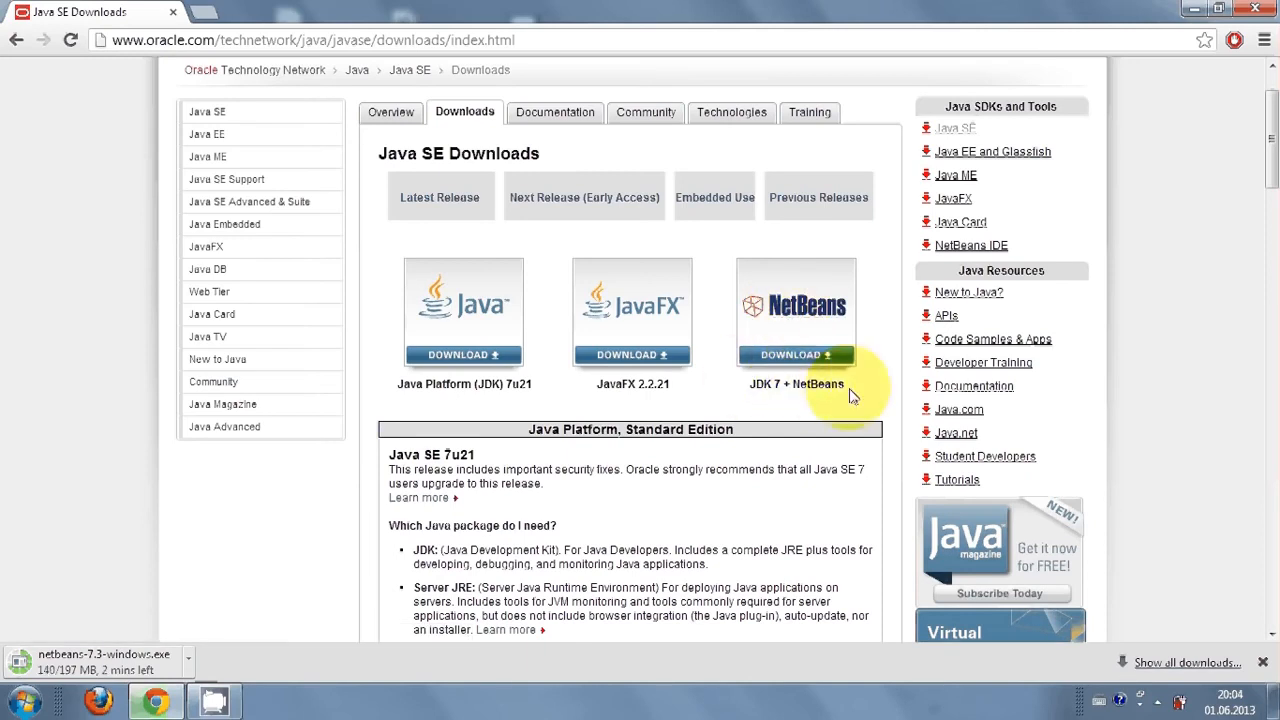
{"action": "triple_click", "coordinate": [830, 388]}
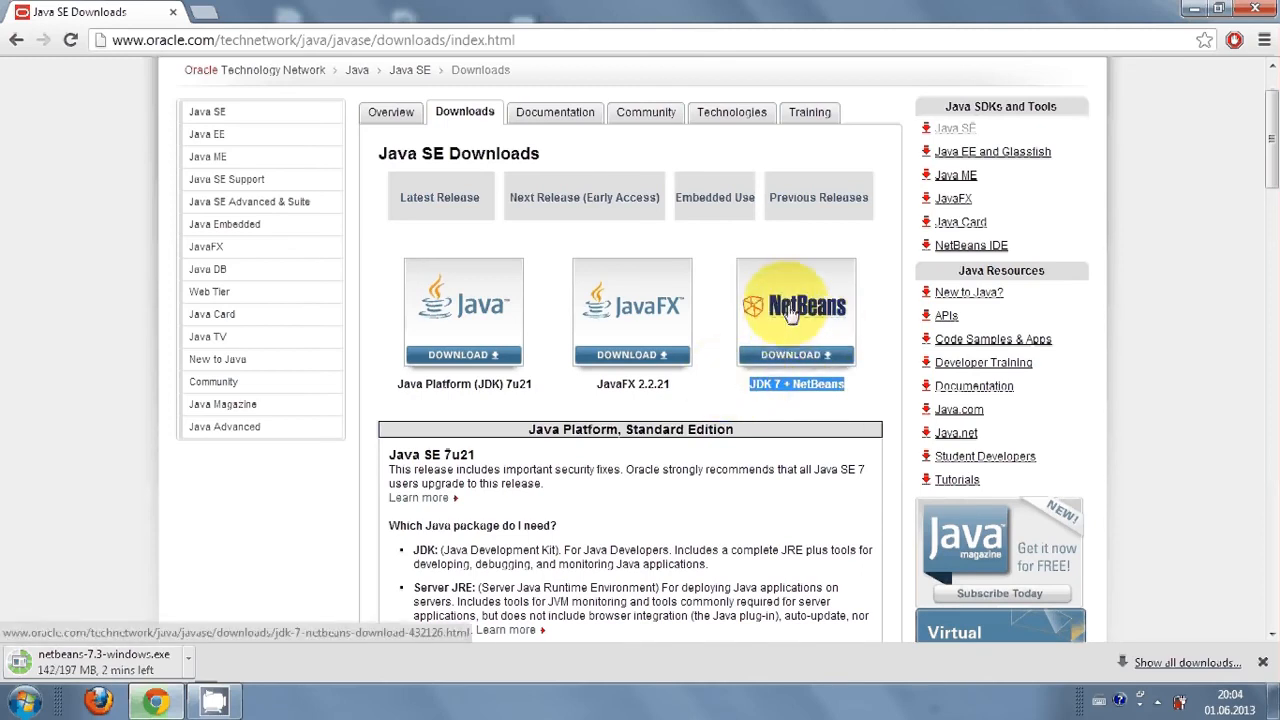
{"action": "left_click", "coordinate": [791, 313]}
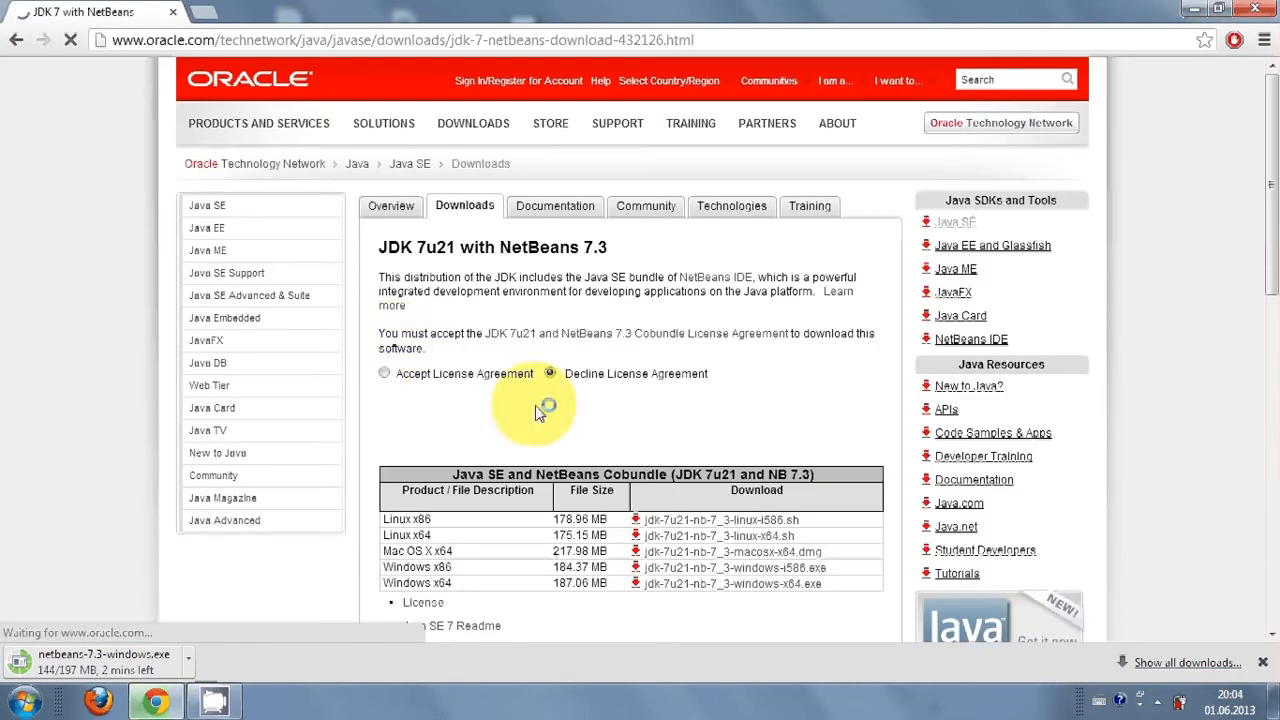
Accept the JDK 7u21 and NetBeans 7.3 Cobundle License Agreement and compare the Windows x86 and Windows x64 entries.
{"action": "scroll", "coordinate": [543, 409], "scroll_direction": "down", "scroll_amount": 2}
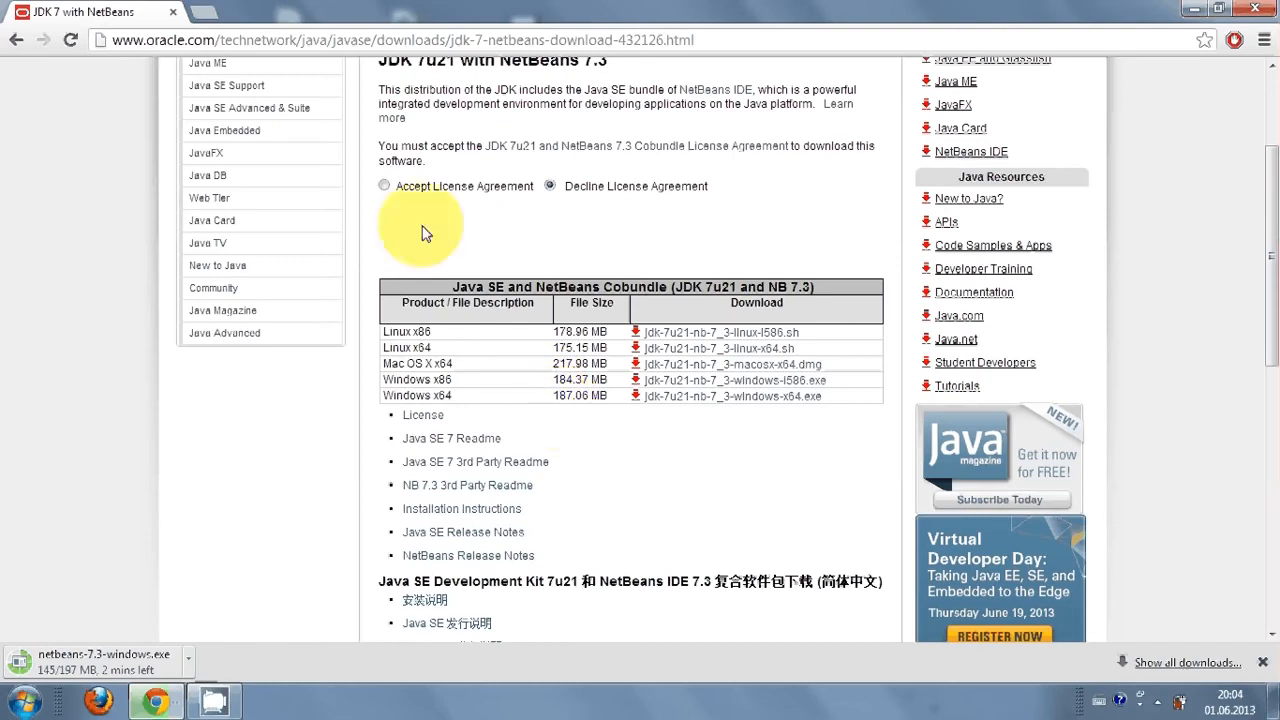
{"action": "left_click", "coordinate": [384, 188]}
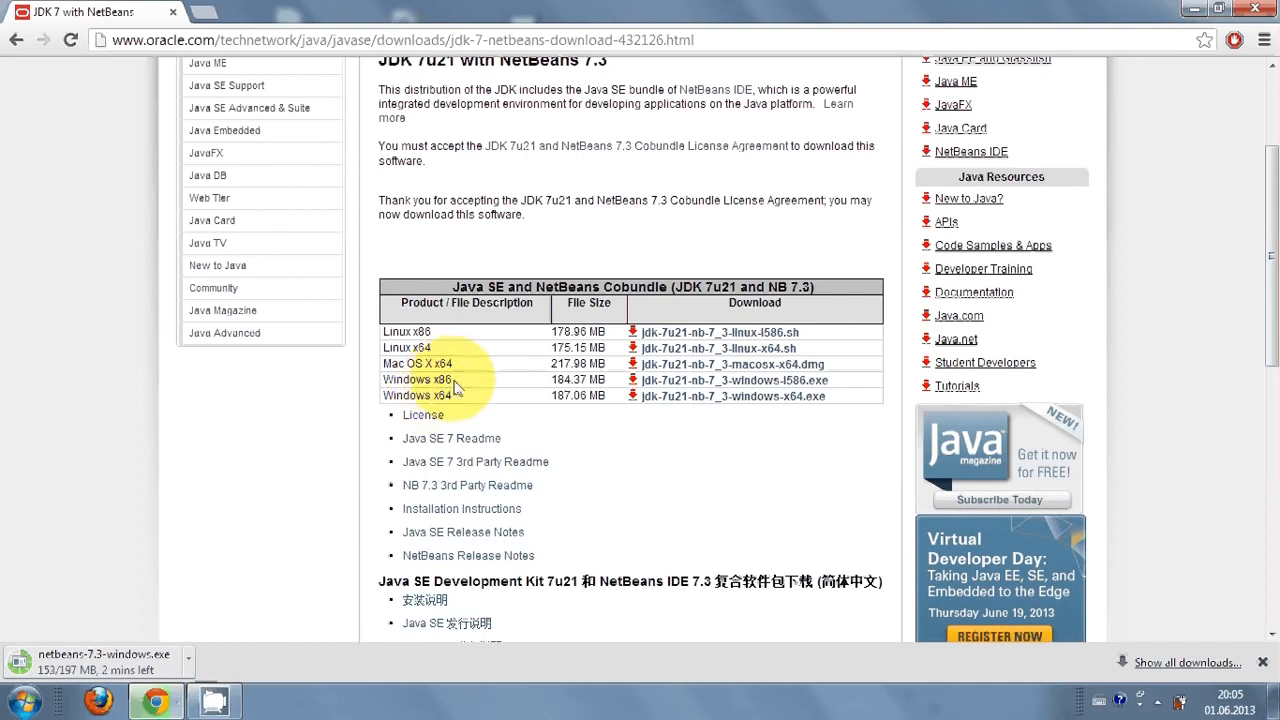
{"action": "left_click_drag", "start_coordinate": [454, 384], "coordinate": [433, 383]}
{"action": "left_click_drag", "start_coordinate": [455, 397], "coordinate": [435, 396]}
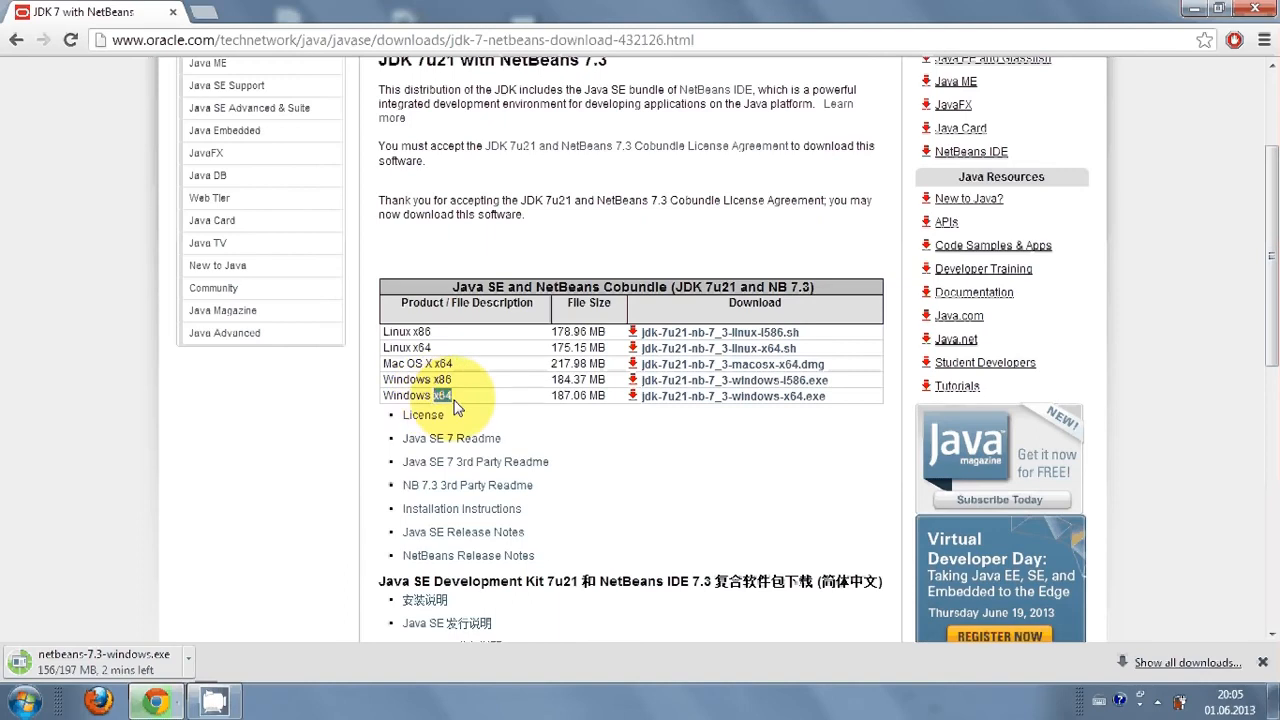
{"action": "left_click", "coordinate": [446, 398]}
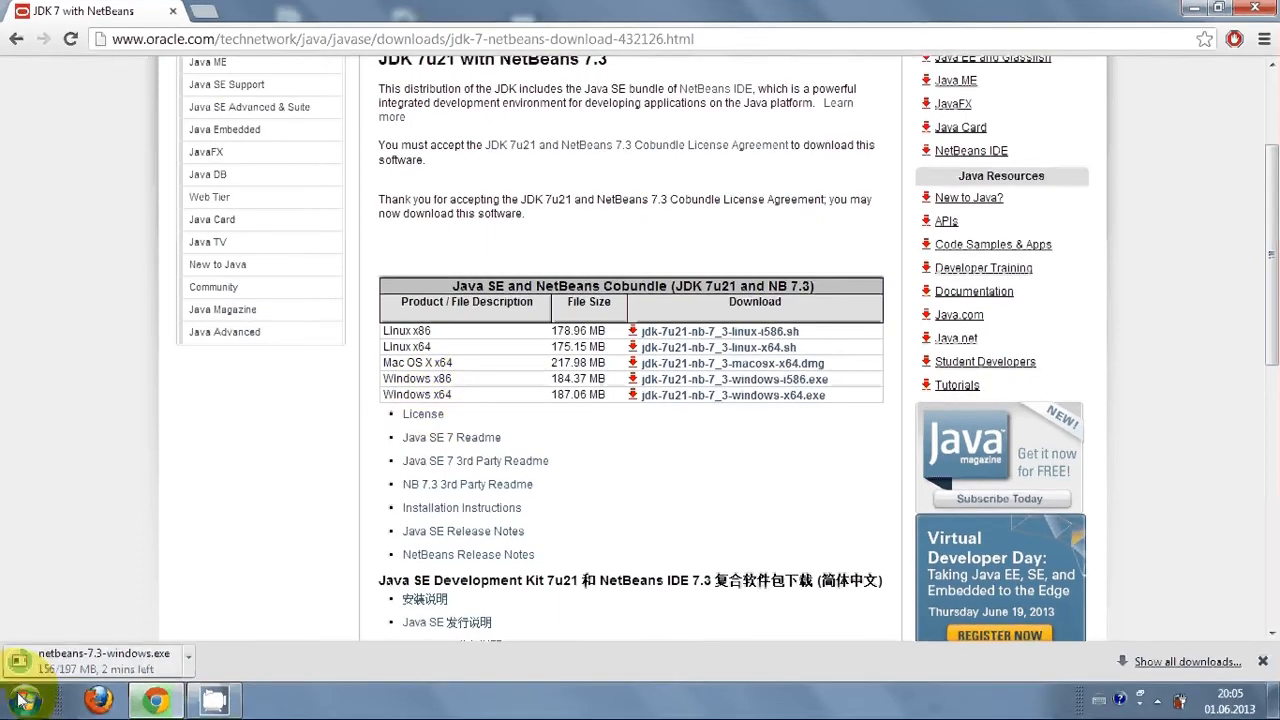
Check the computer's system properties, and download jdk-7u21-nb-7_3-windows-x64.exe for Windows x64 from the Oracle page.
{"action": "left_click", "coordinate": [18, 703]}
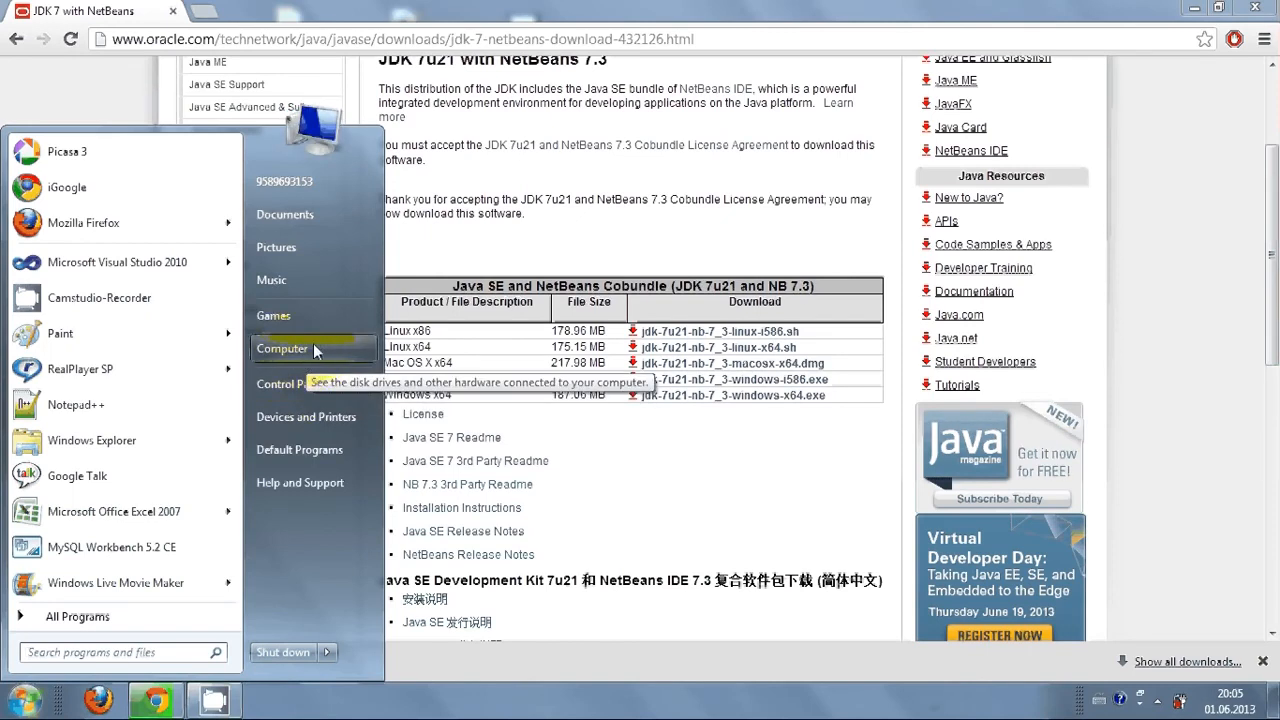
{"action": "right_click", "coordinate": [303, 346]}
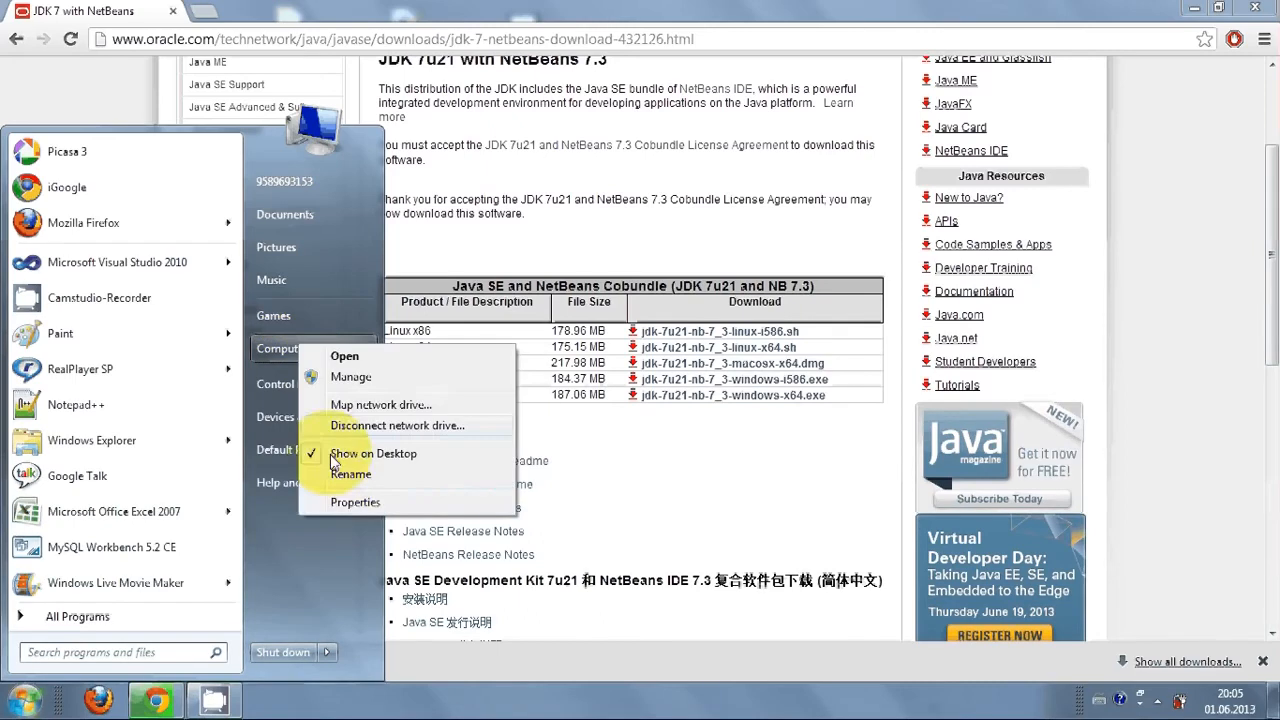
{"action": "left_click", "coordinate": [352, 502]}
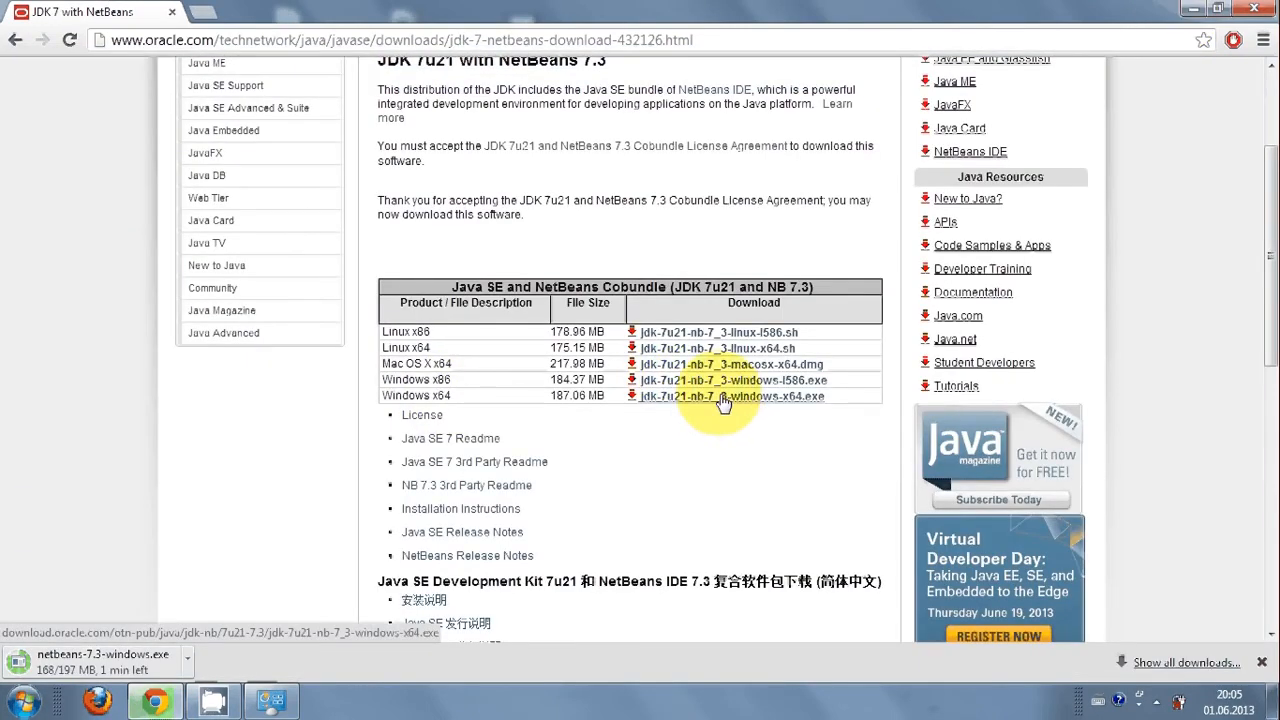
{"action": "left_click", "coordinate": [723, 400]}
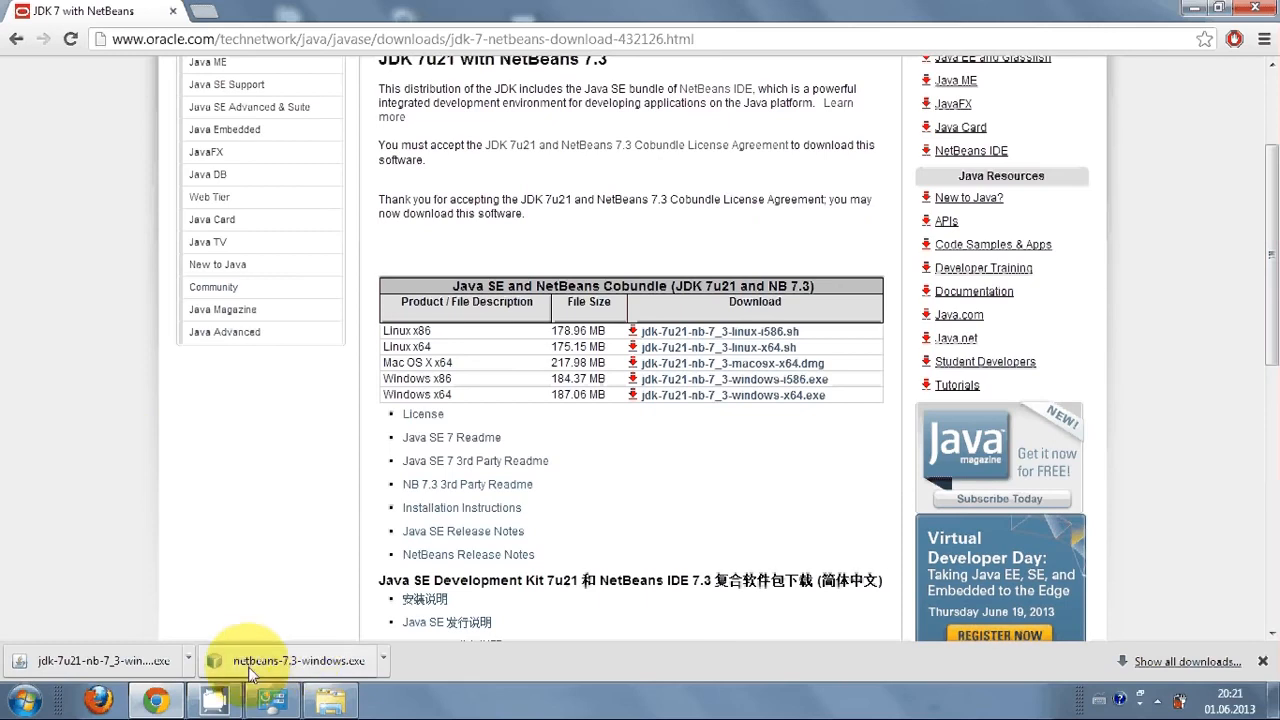
Run the downloaded JDK 7 Update 21 and NetBeans IDE 7.3 installer and accept the JUnit license agreement to install JUnit.
{"action": "left_click", "coordinate": [94, 665]}
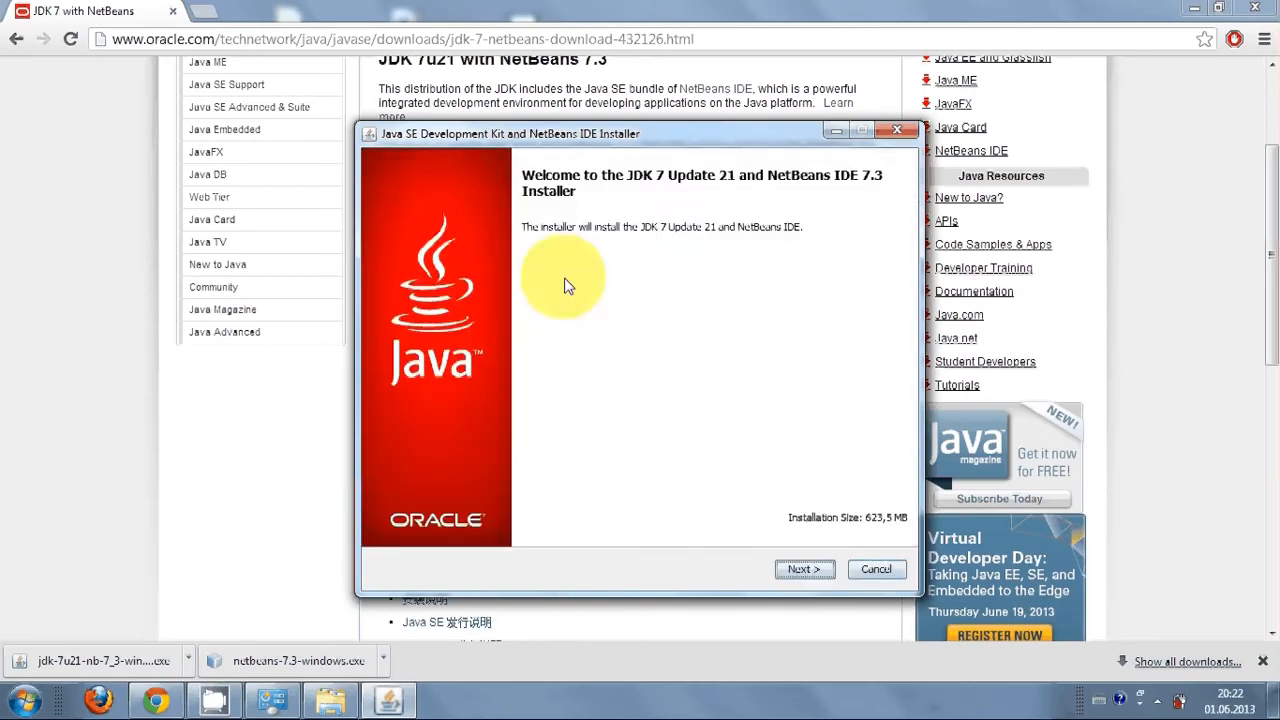
{"action": "left_click", "coordinate": [804, 572]}
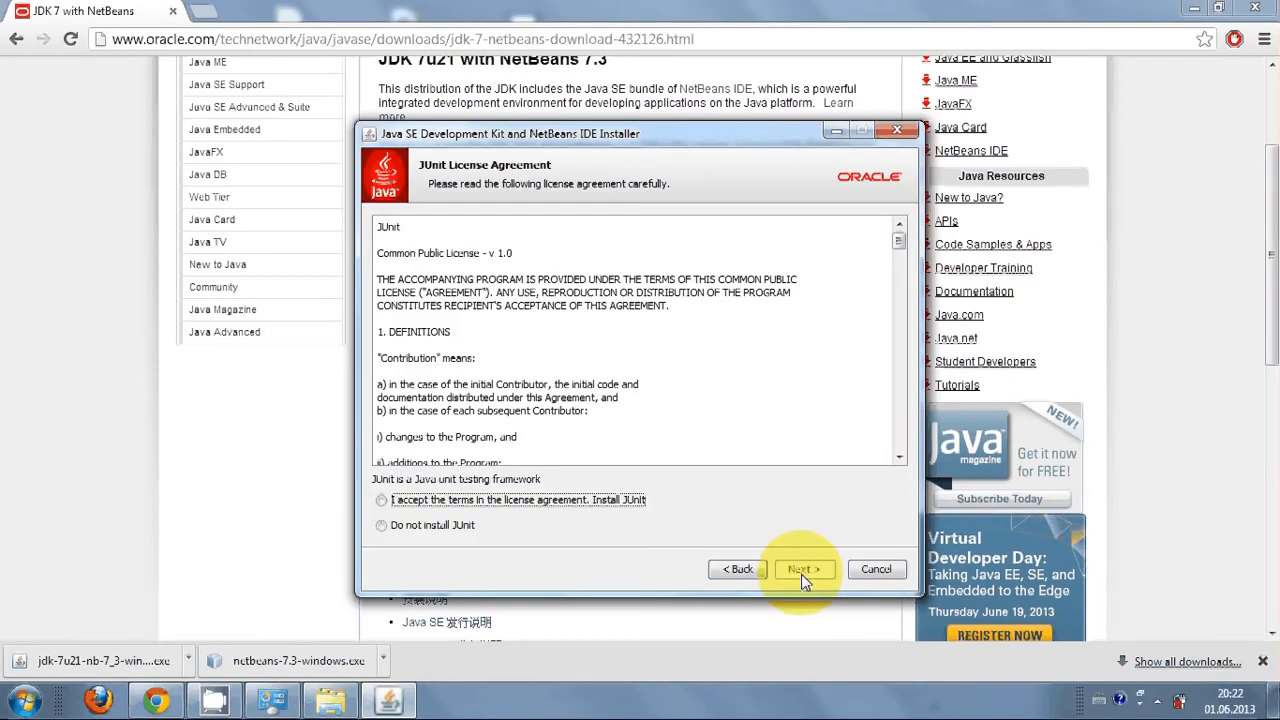
{"action": "left_click", "coordinate": [382, 501]}
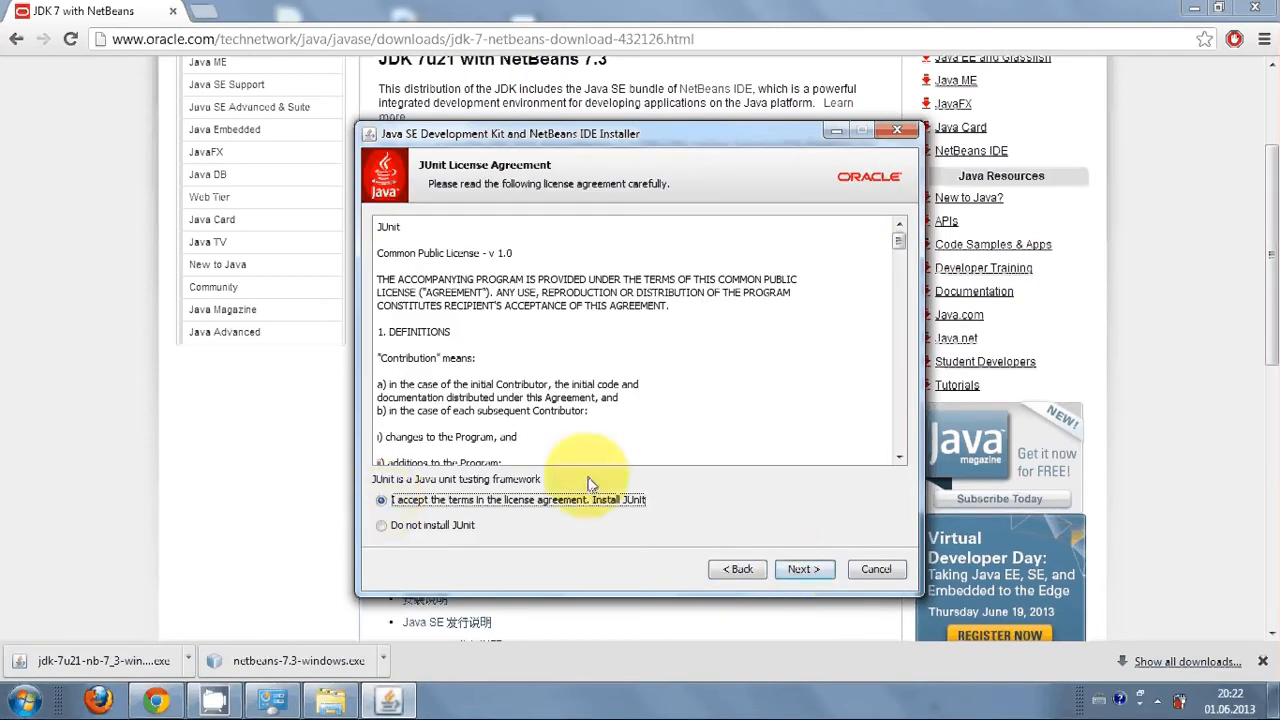
{"action": "left_click", "coordinate": [799, 572]}
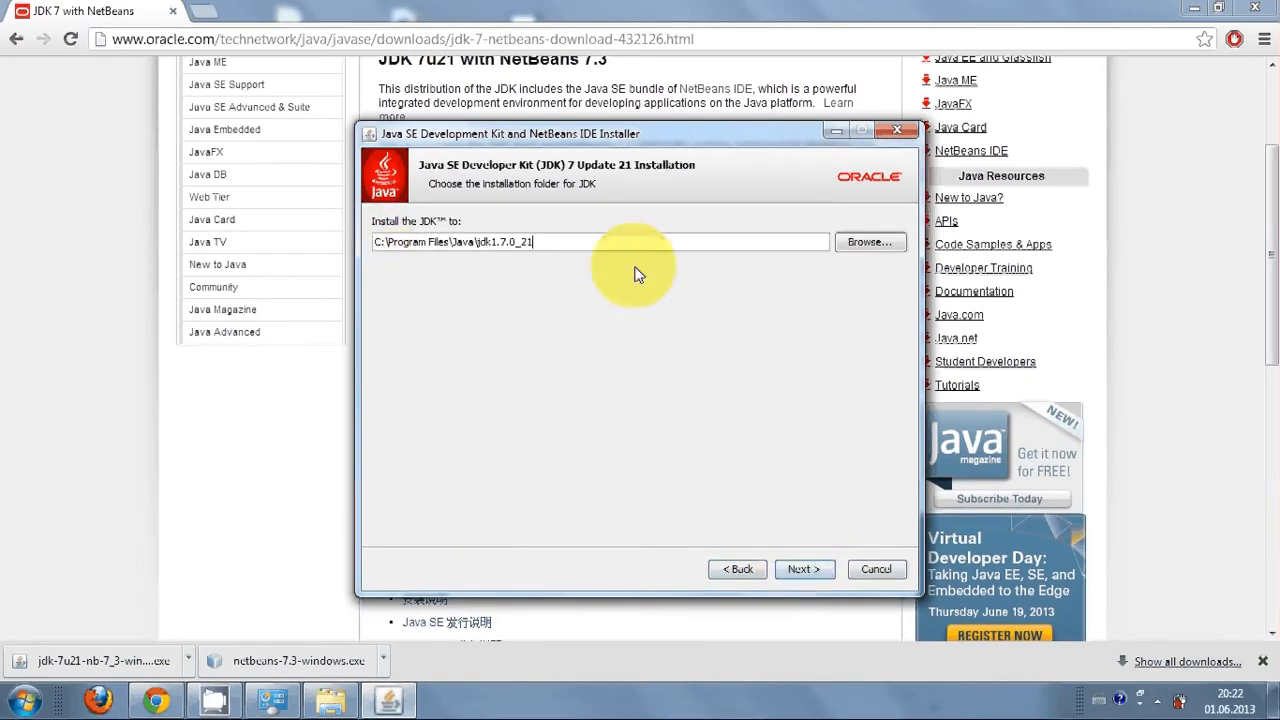
Accept the default JDK and NetBeans installation folders and start the installation with Check for Updates enabled.
{"action": "left_click", "coordinate": [800, 569]}
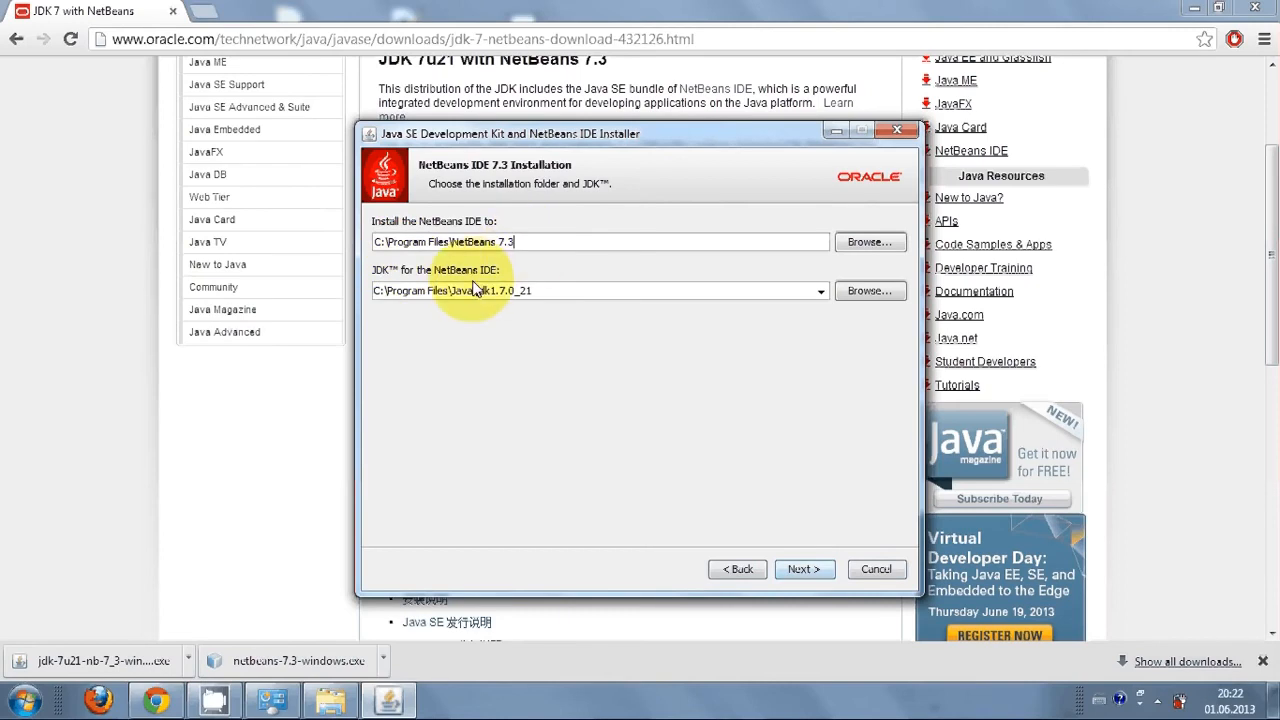
{"action": "left_click", "coordinate": [803, 566]}
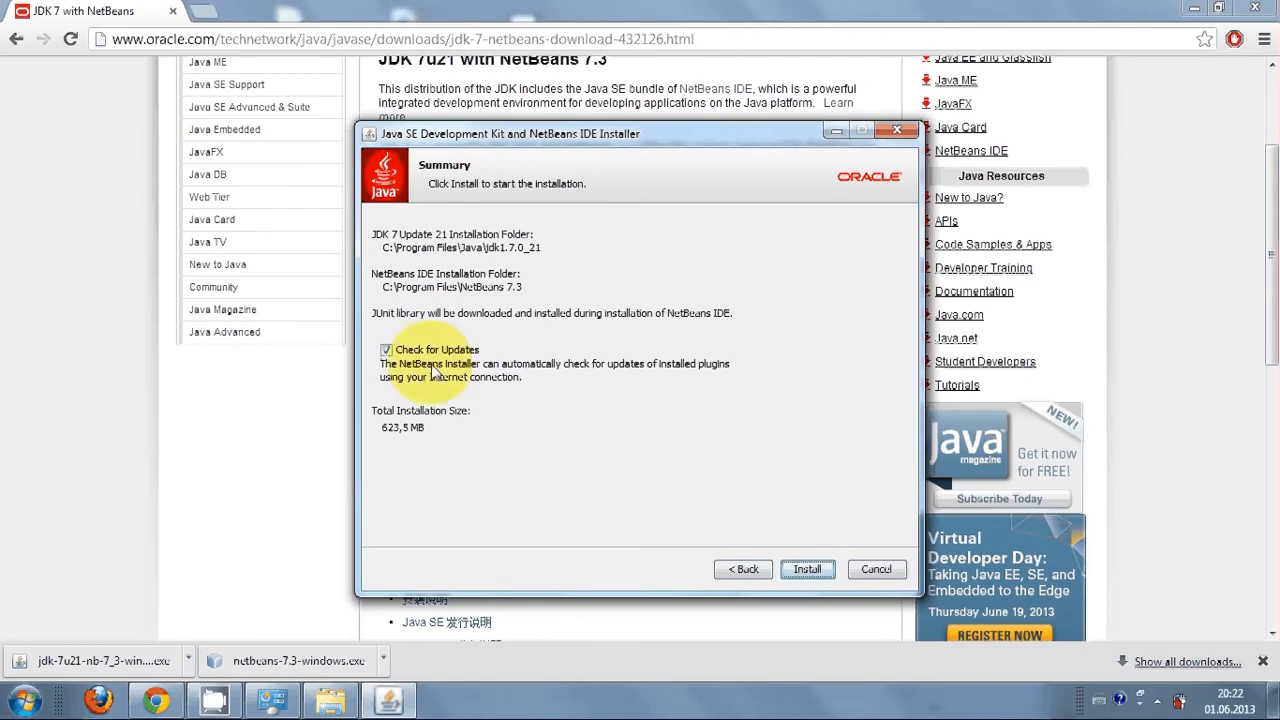
{"action": "left_click", "coordinate": [802, 556]}
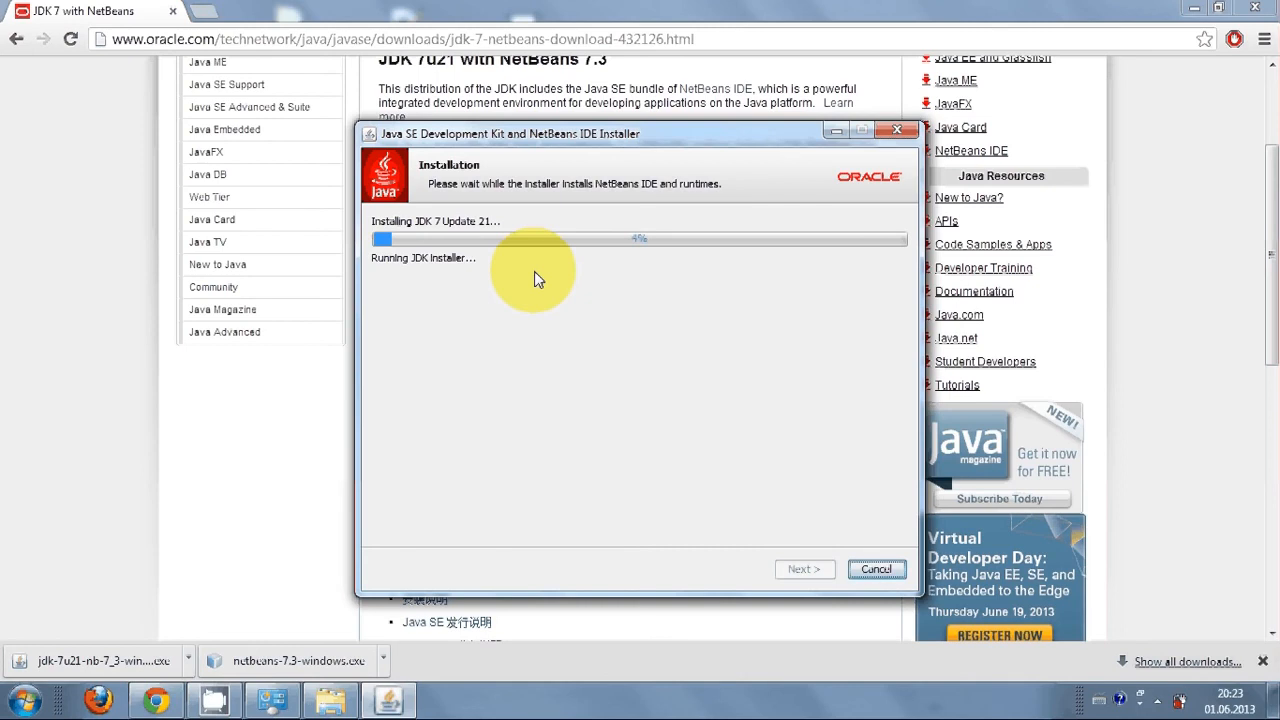
Bring the Oracle download page back into view and review its JDK 7u21 with NetBeans 7.3 heading.
{"action": "left_click", "coordinate": [524, 708]}
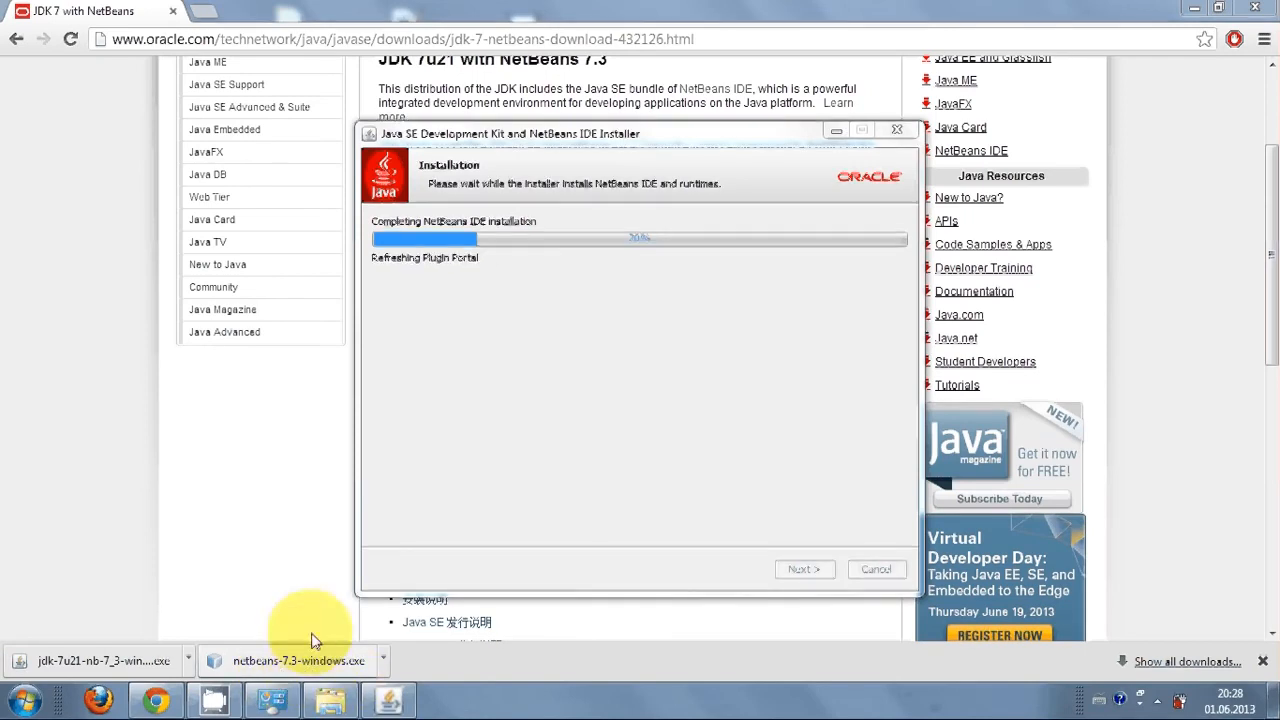
{"action": "left_click", "coordinate": [277, 457]}
{"action": "scroll", "coordinate": [695, 352], "scroll_direction": "up", "scroll_amount": 2}
{"action": "scroll", "coordinate": [695, 352], "scroll_direction": "down", "scroll_amount": 1}
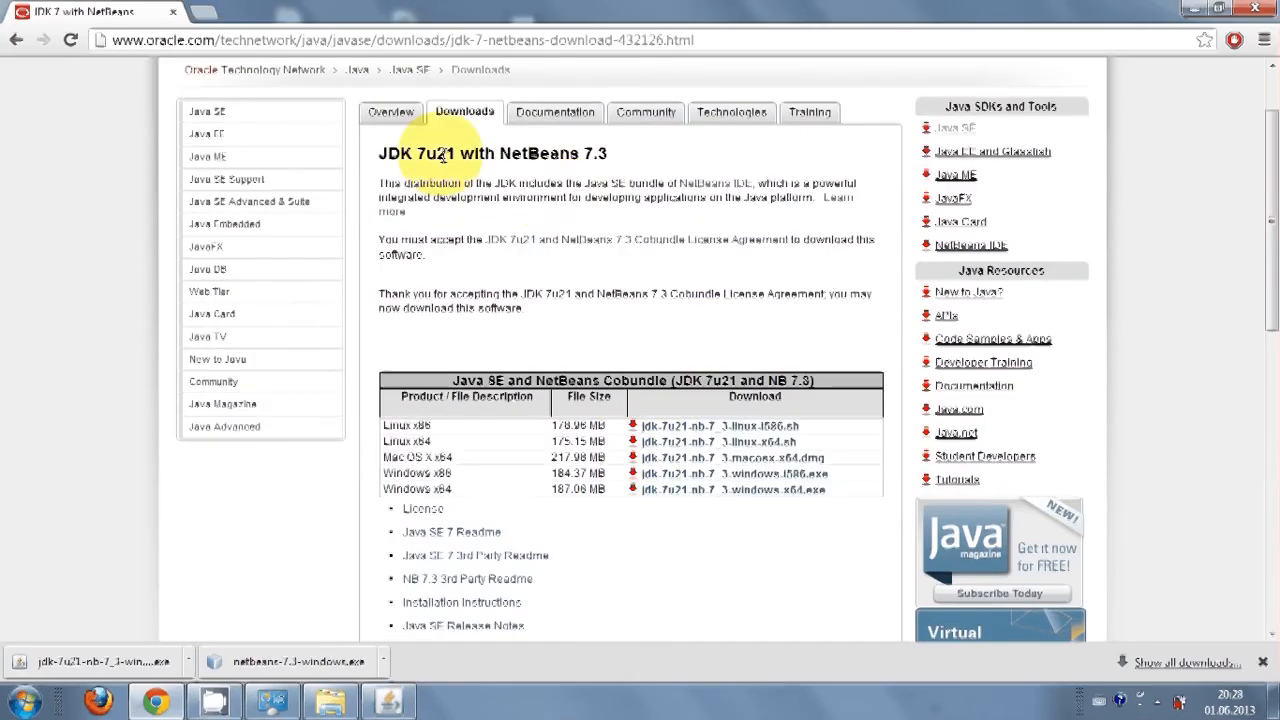
{"action": "left_click_drag", "start_coordinate": [607, 153], "coordinate": [373, 152]}
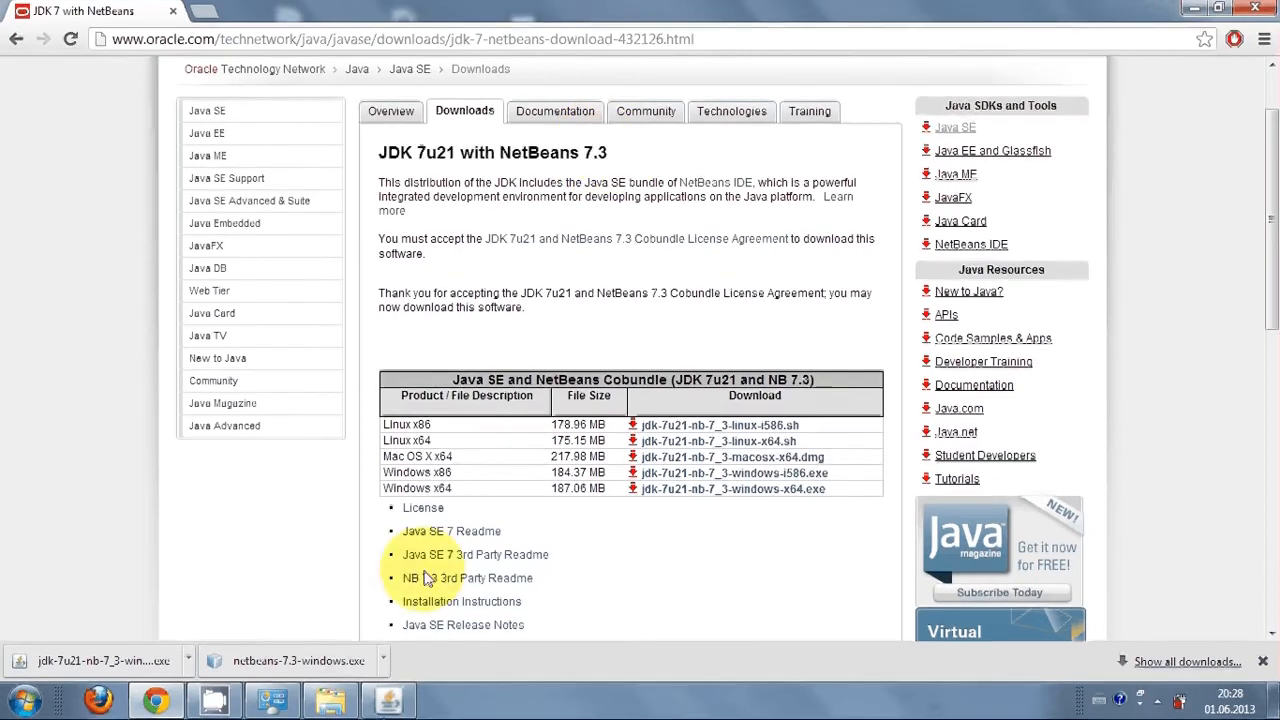
Return to the installer, finish the setup with anonymous usage data contribution enabled, and minimize the browser.
{"action": "left_click", "coordinate": [388, 700]}
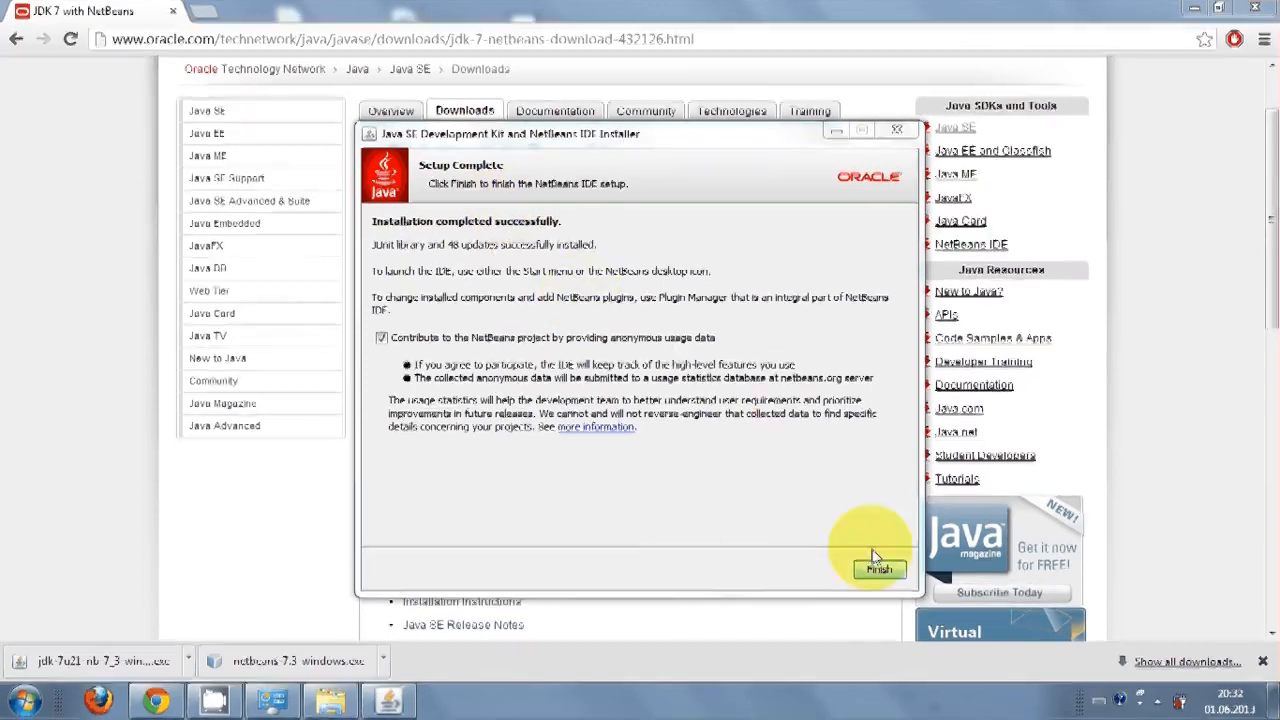
{"action": "left_click", "coordinate": [880, 568]}
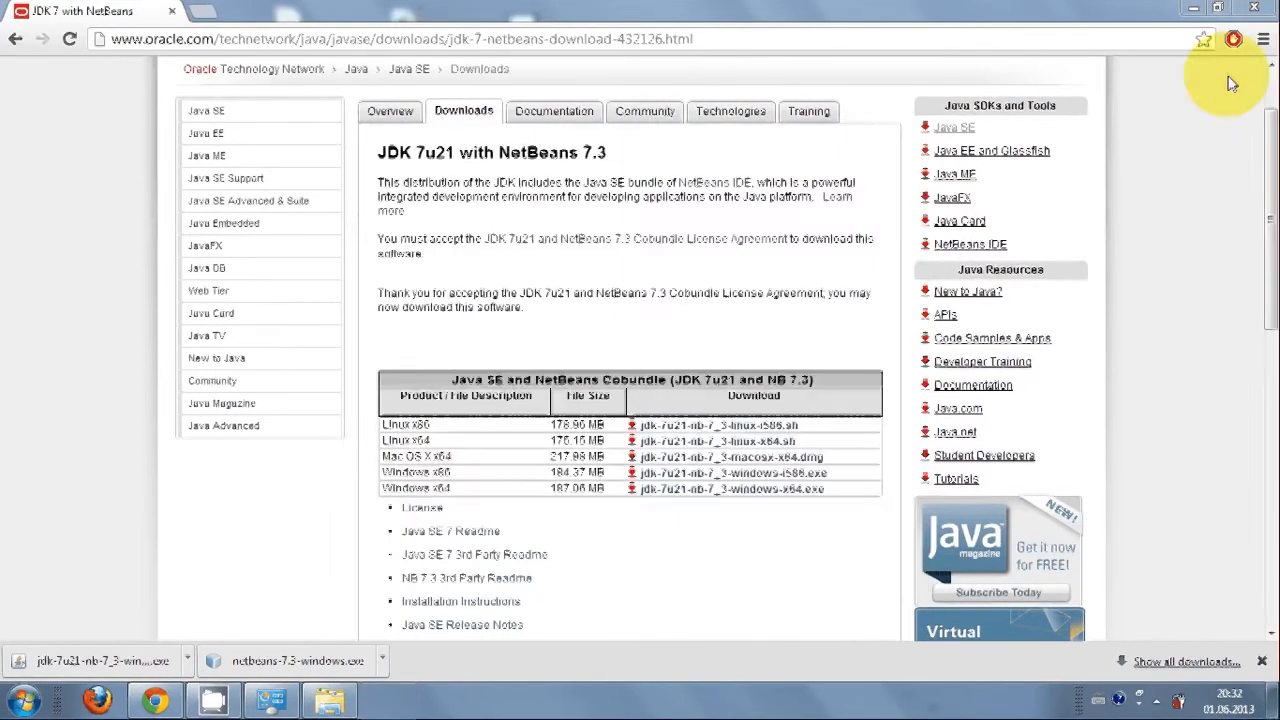
{"action": "left_click", "coordinate": [1195, 10]}
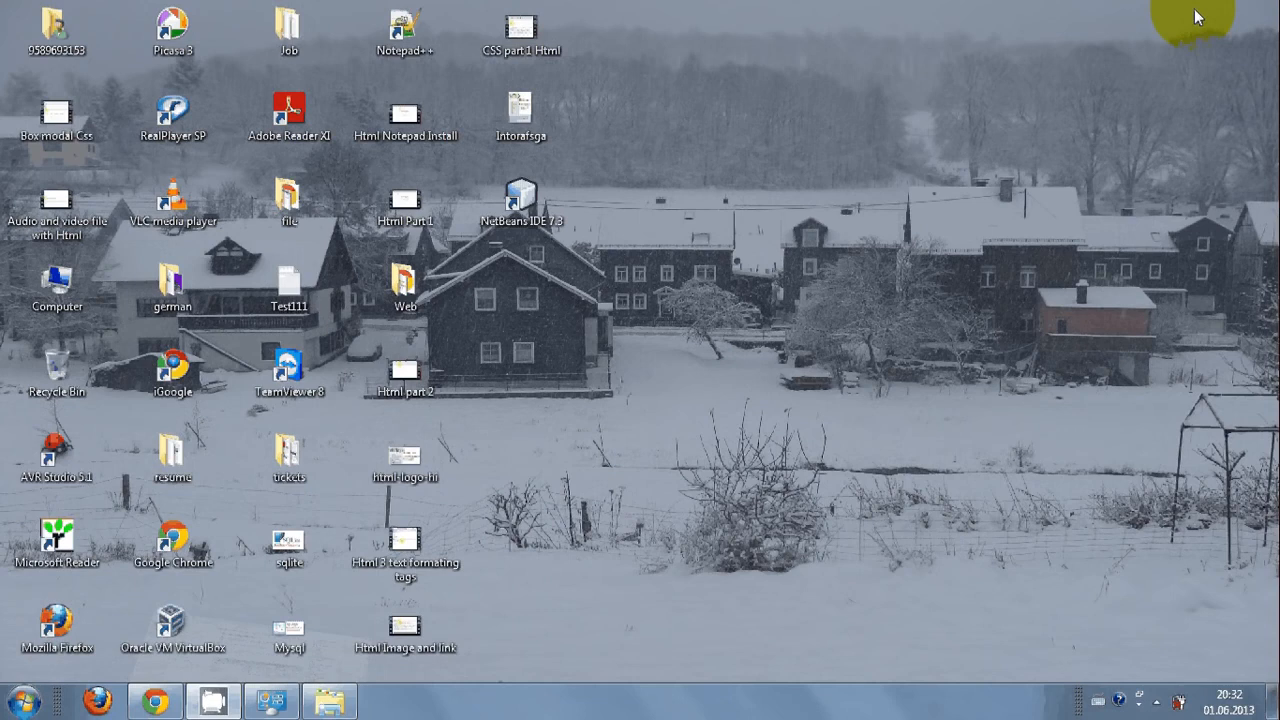
Launch NetBeans IDE 7.3 from the desktop, importing the previous version's settings, and maximize its window.
{"action": "left_click", "coordinate": [532, 203]}
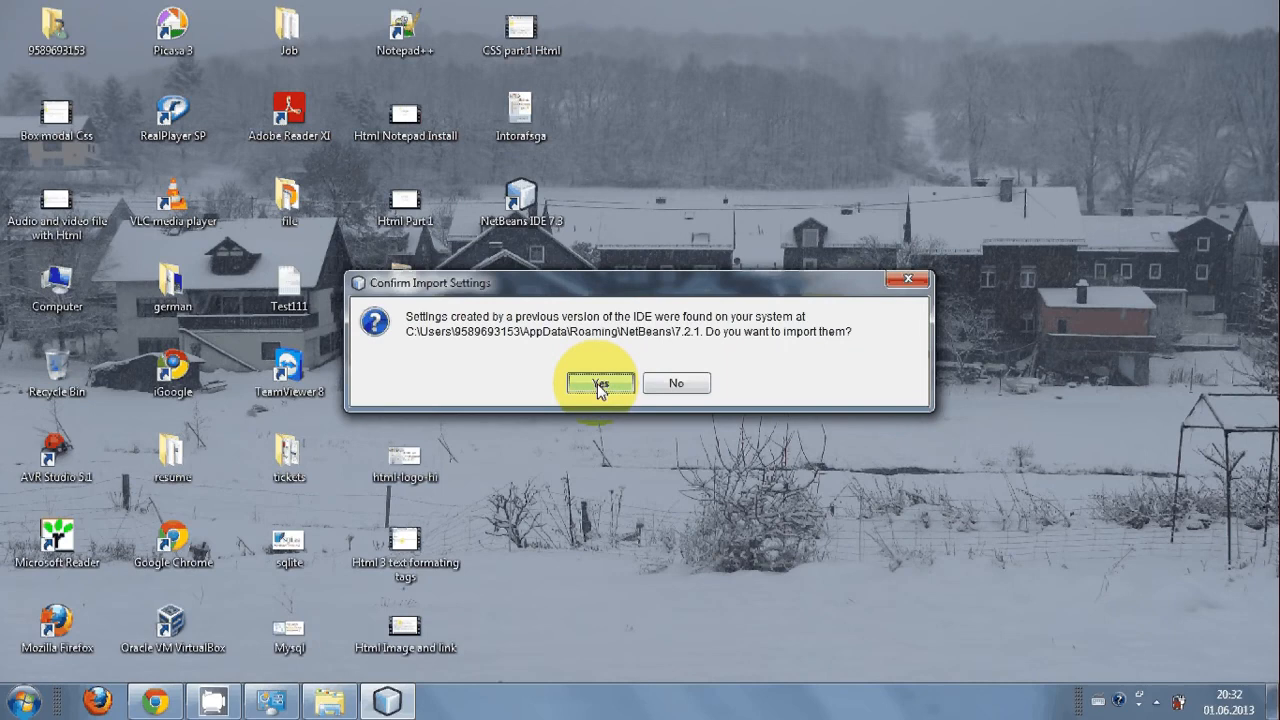
{"action": "left_click", "coordinate": [600, 385]}
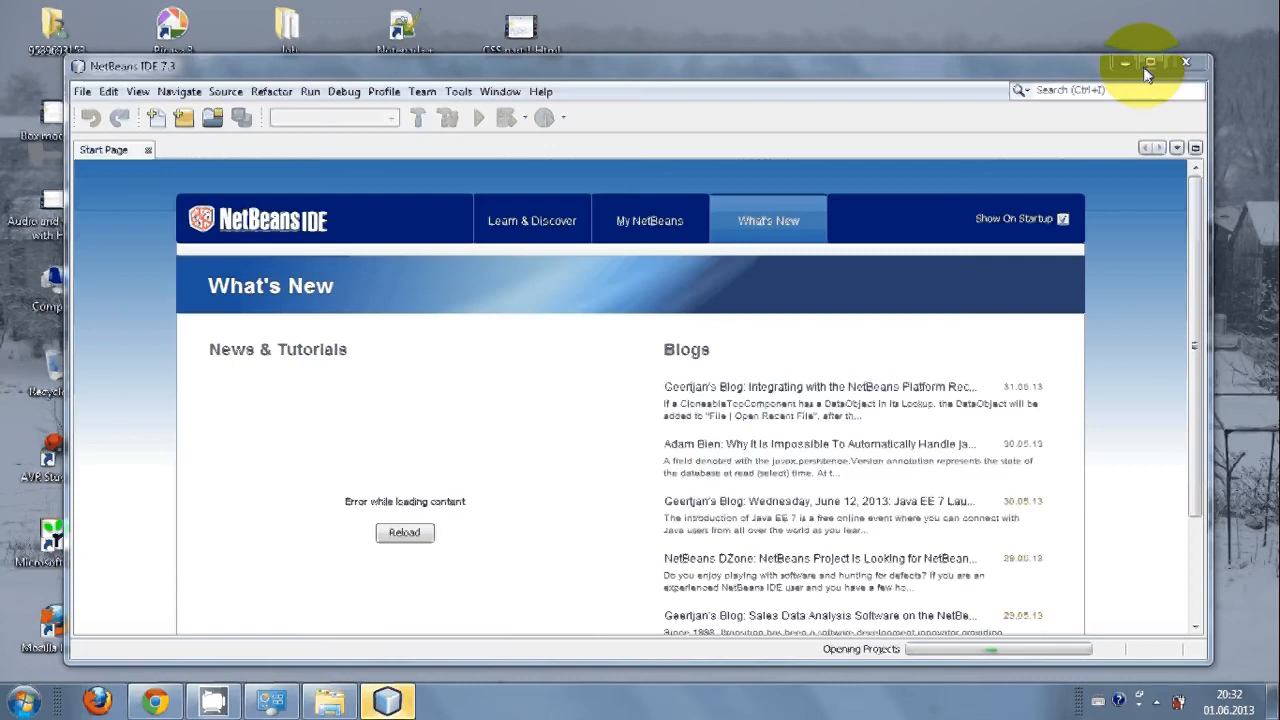
{"action": "left_click", "coordinate": [1149, 64]}
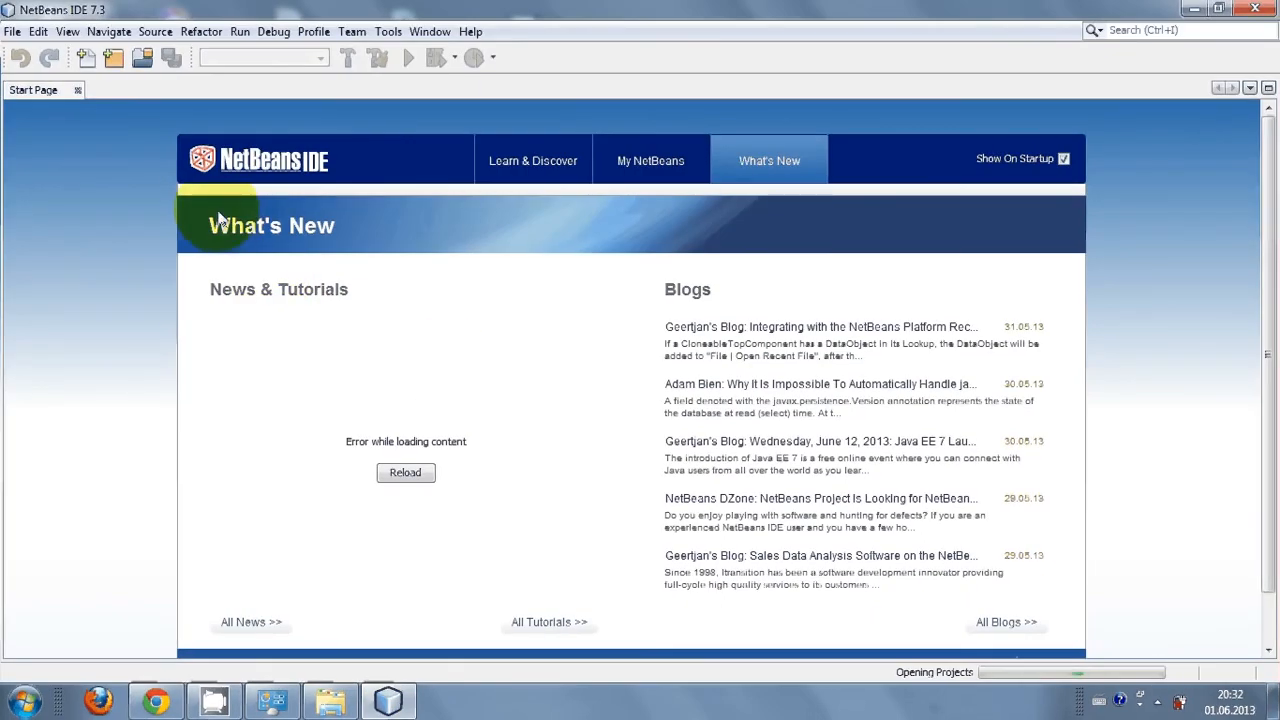
Create a GUI Form Examples project from the Java samples, keeping the default project name GUIFormExamples1 and location.
{"action": "left_click", "coordinate": [13, 33]}
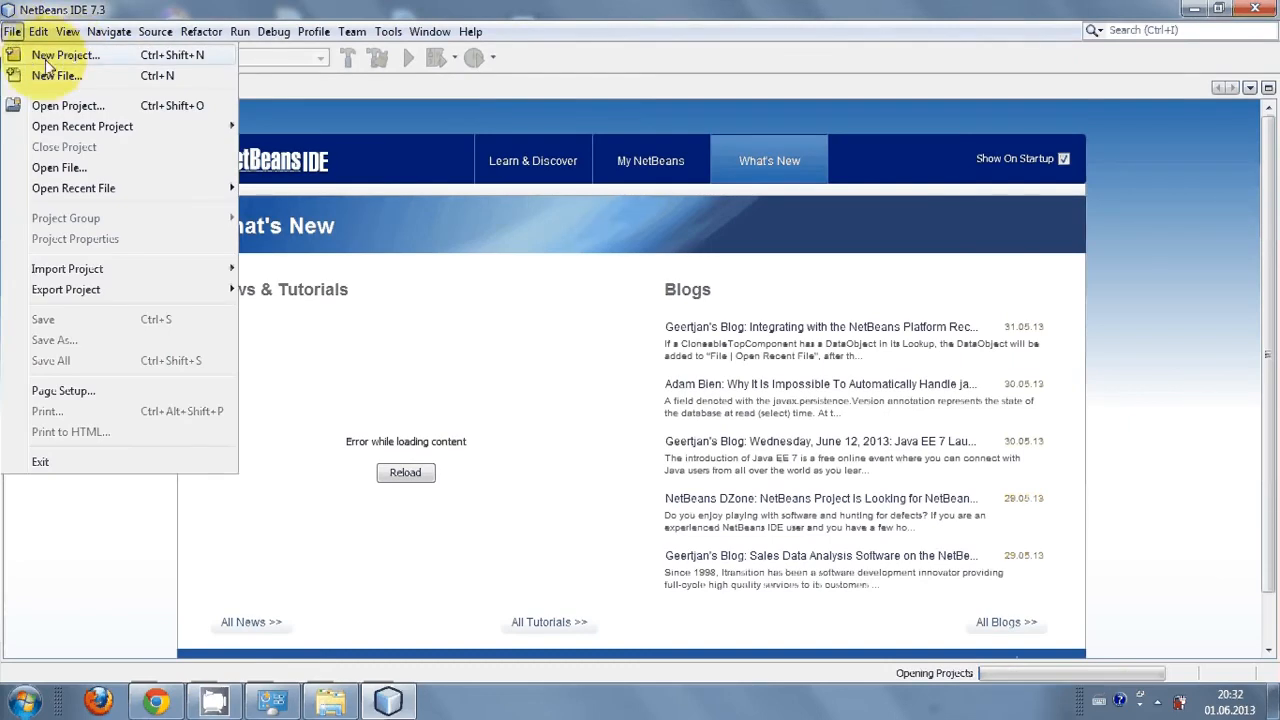
{"action": "left_click", "coordinate": [52, 58]}
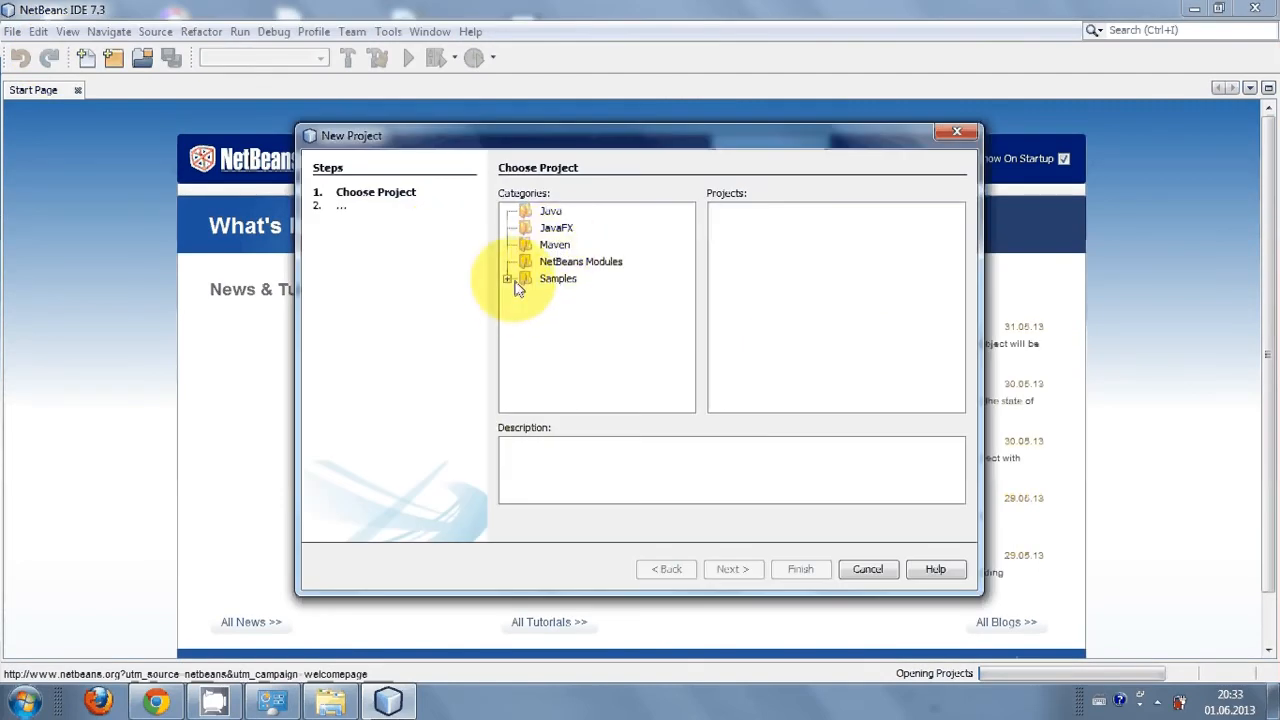
{"action": "left_click", "coordinate": [513, 283]}
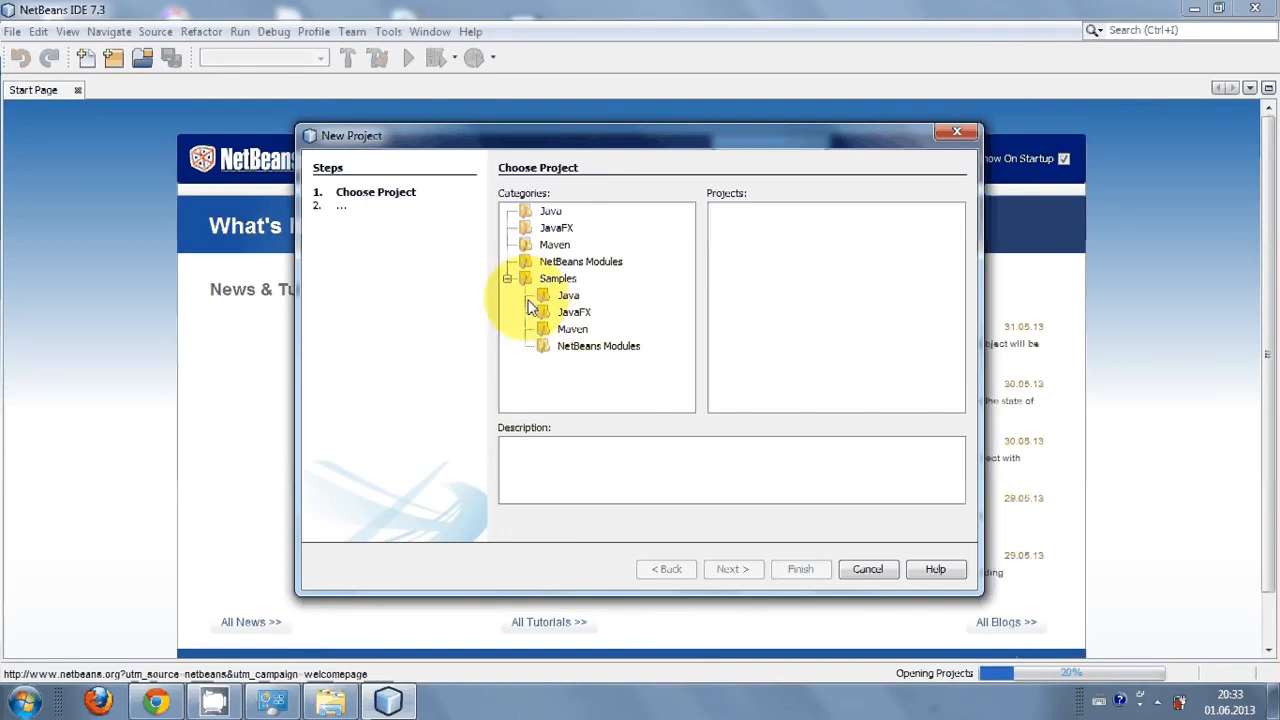
{"action": "left_click", "coordinate": [575, 295]}
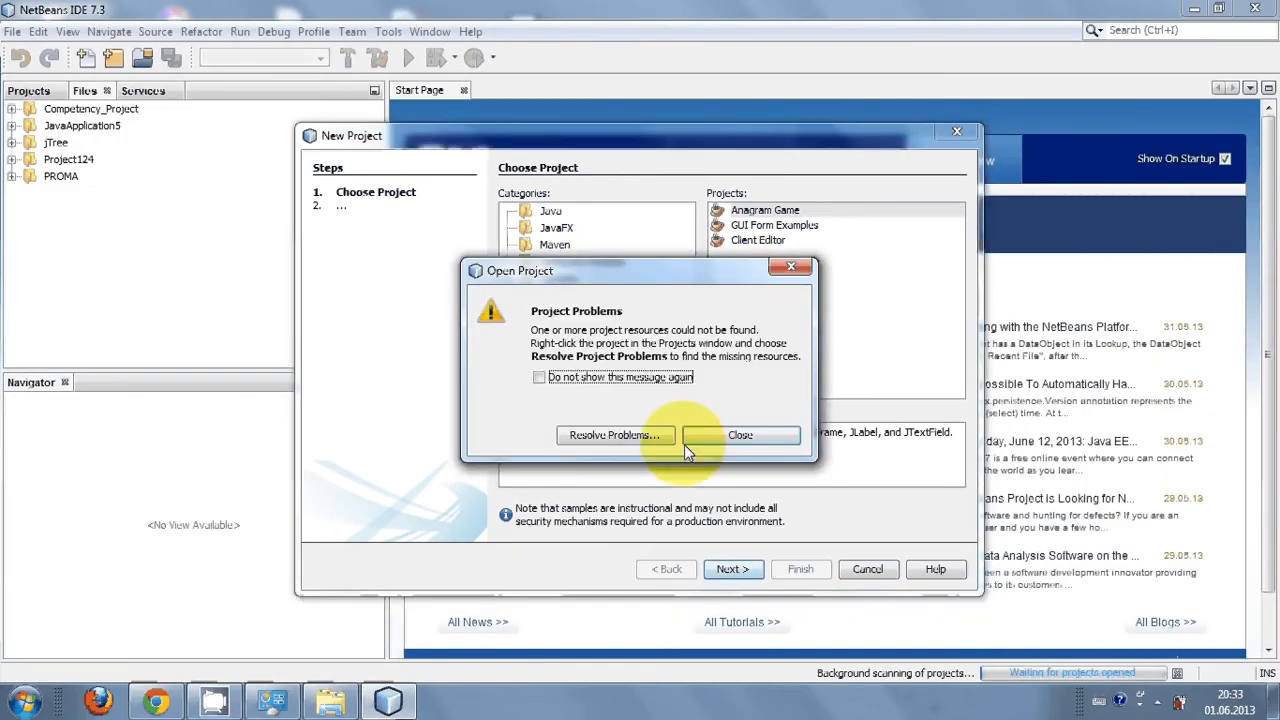
{"action": "left_click", "coordinate": [791, 269]}
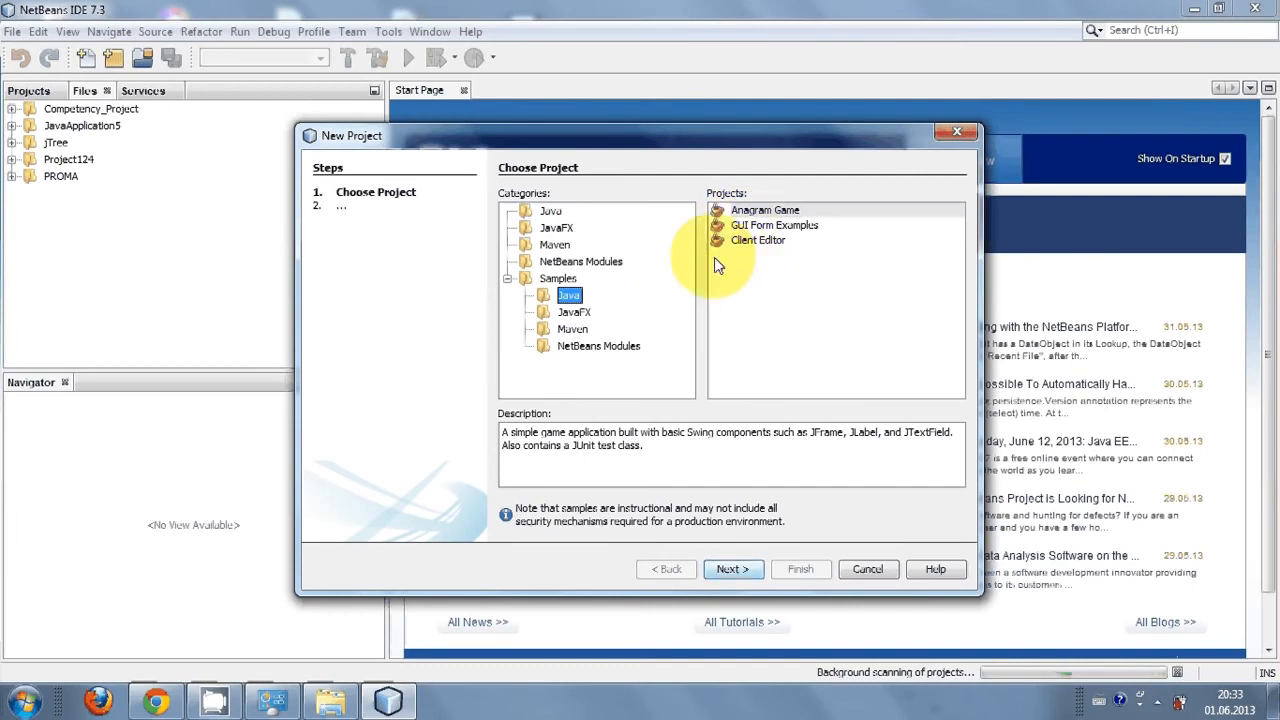
{"action": "left_click", "coordinate": [774, 229]}
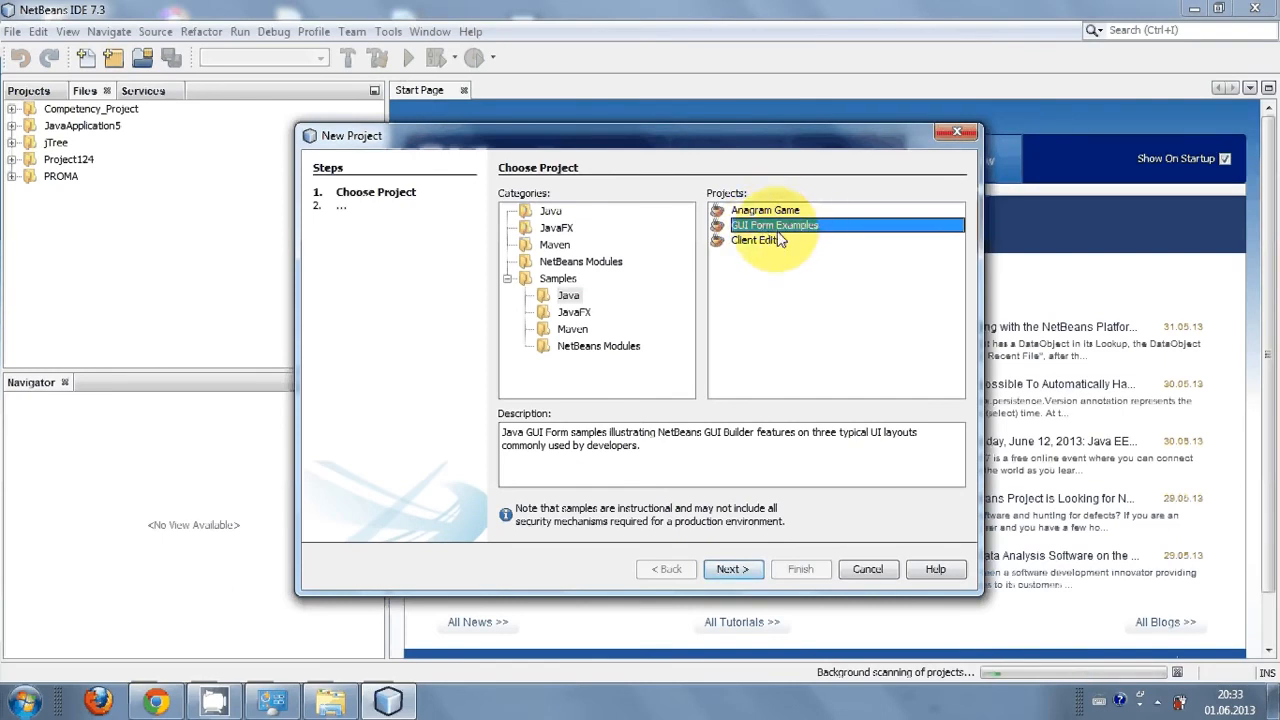
{"action": "left_click", "coordinate": [733, 568]}
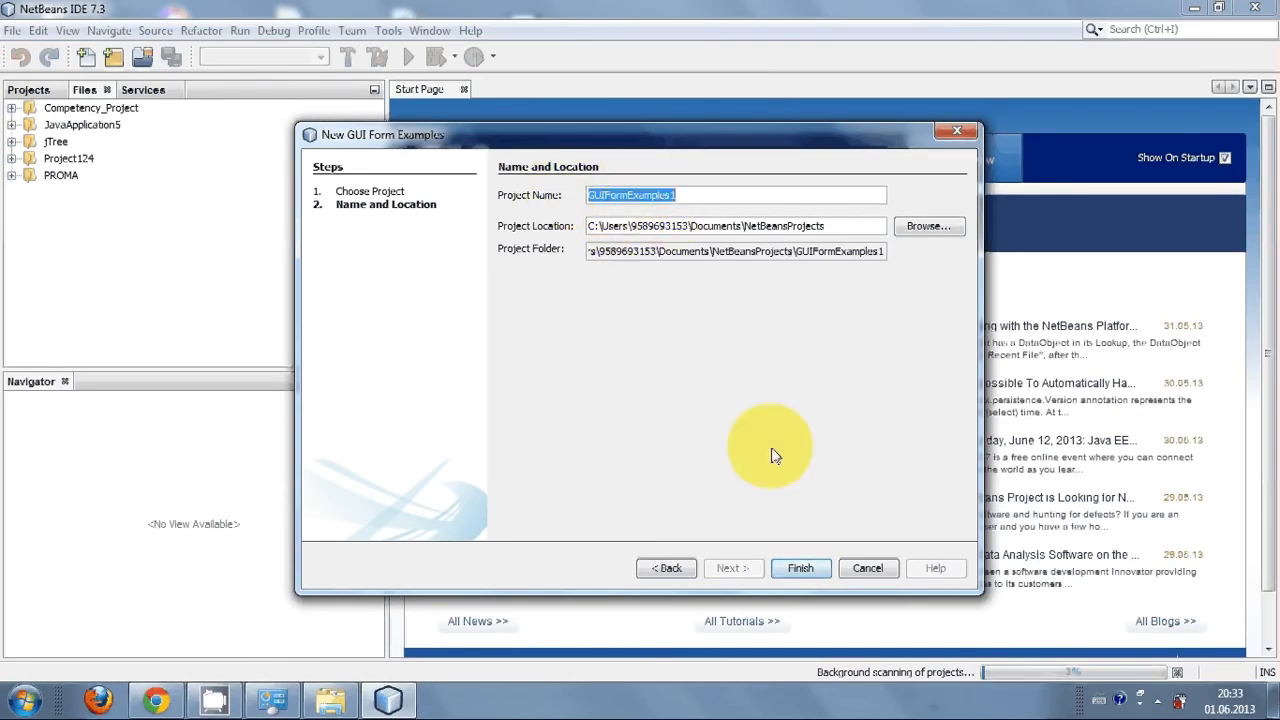
{"action": "left_click", "coordinate": [801, 569]}
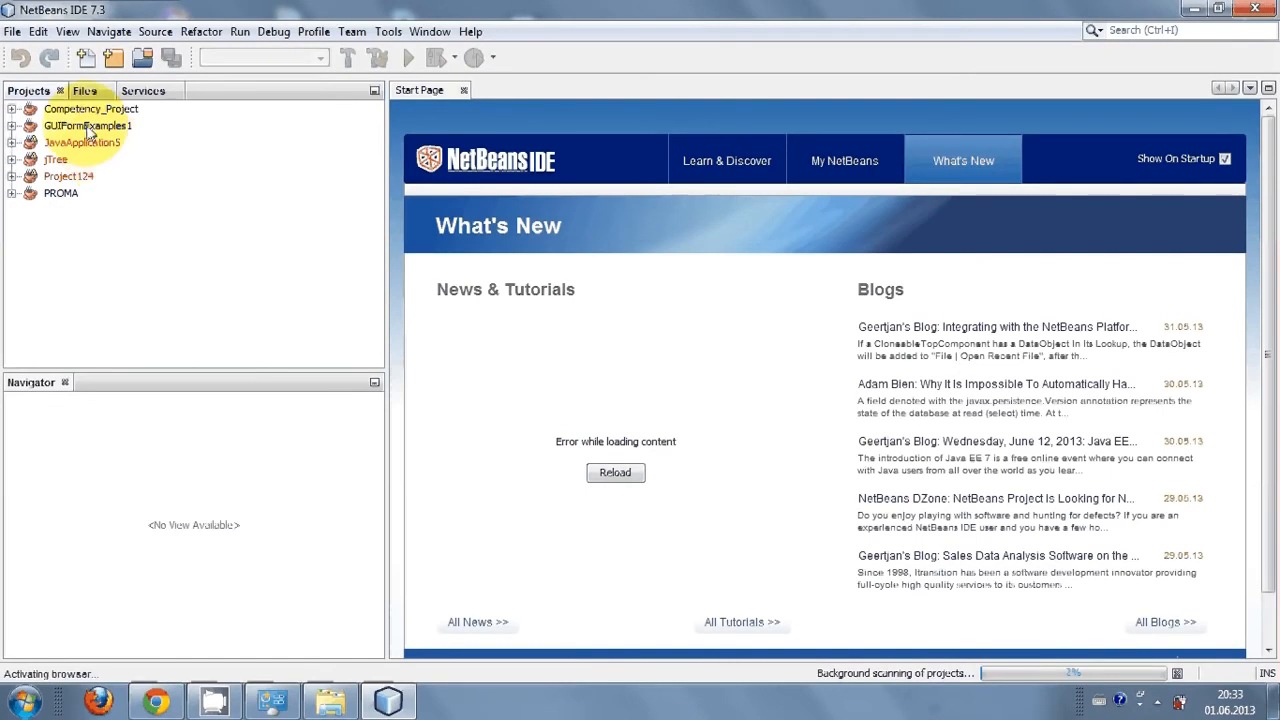
Look through the open projects, including GUIFormExamples1, Competency_Project, JavaApplication5 and jTree, dismissing the external browser message.
{"action": "left_click", "coordinate": [87, 127]}
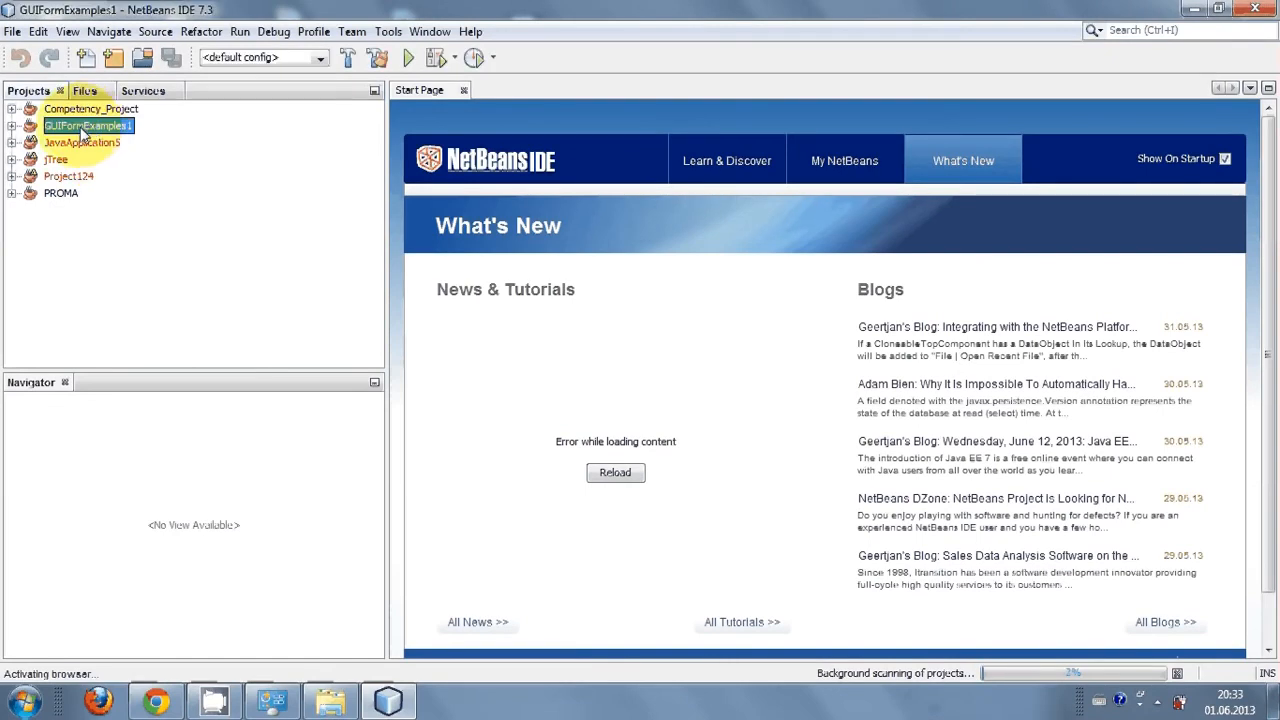
{"action": "left_click", "coordinate": [79, 109]}
{"action": "left_click", "coordinate": [75, 143]}
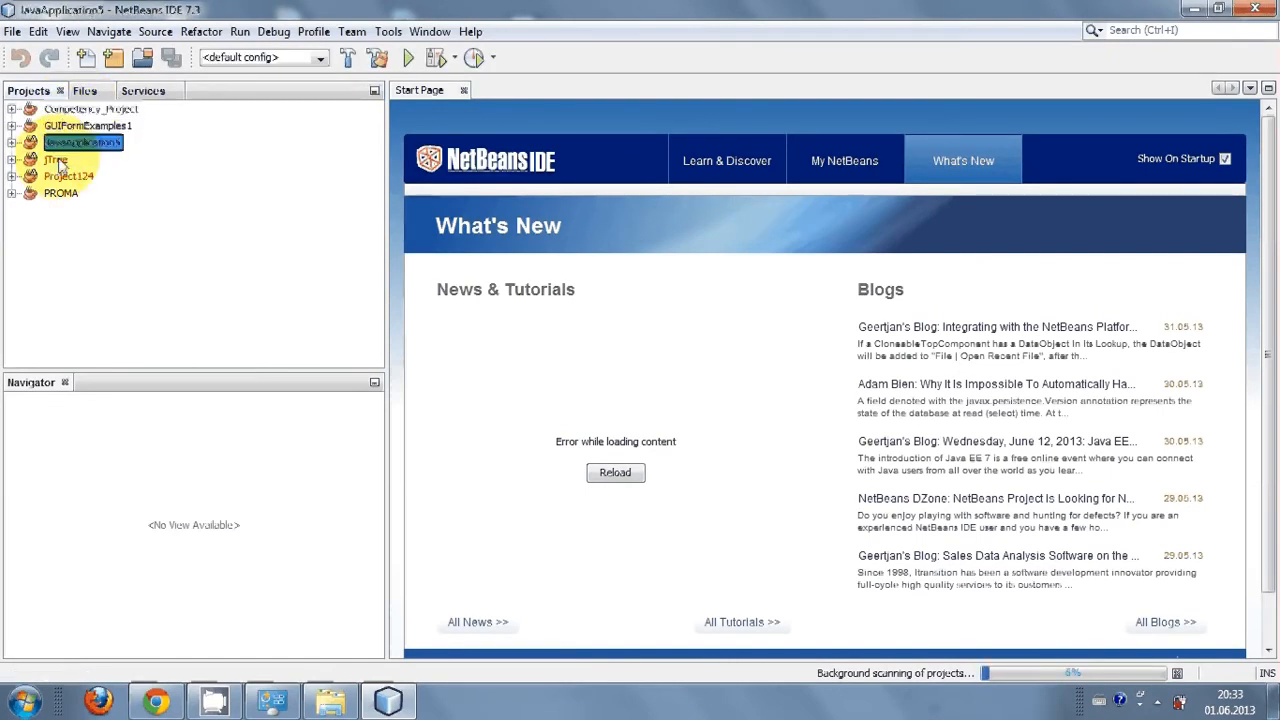
{"action": "left_click", "coordinate": [57, 160]}
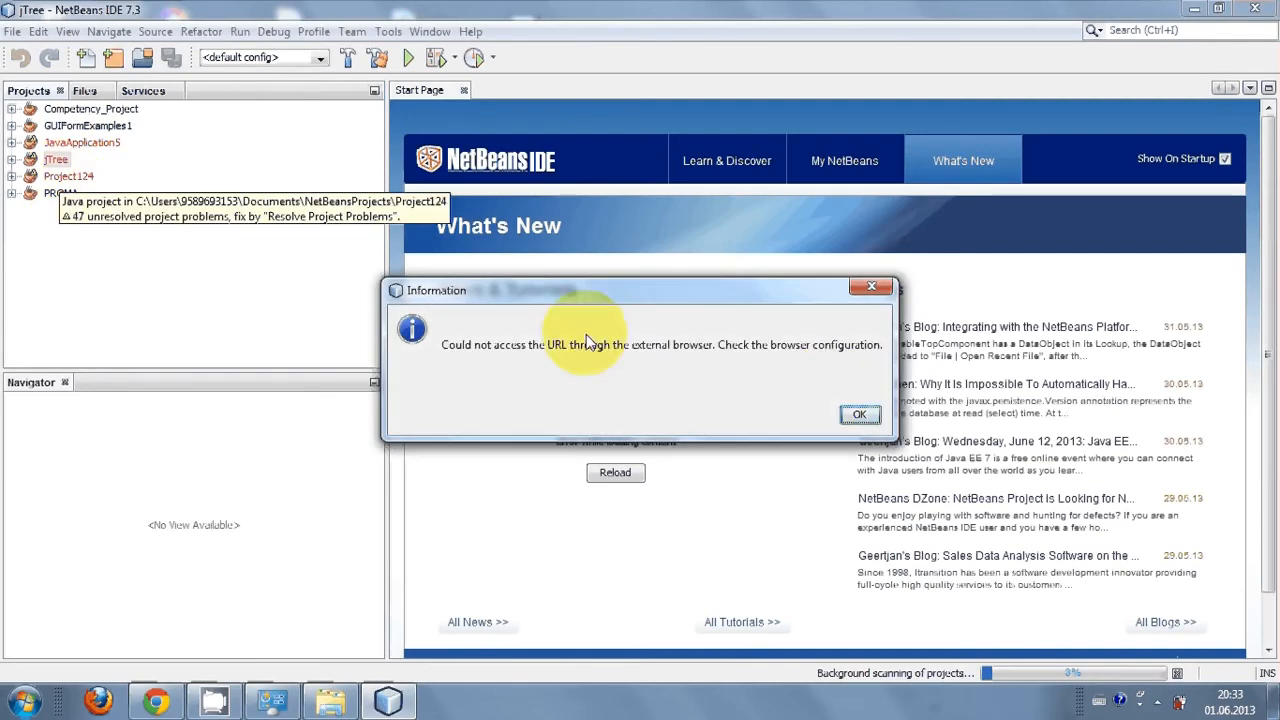
{"action": "left_click", "coordinate": [855, 415]}
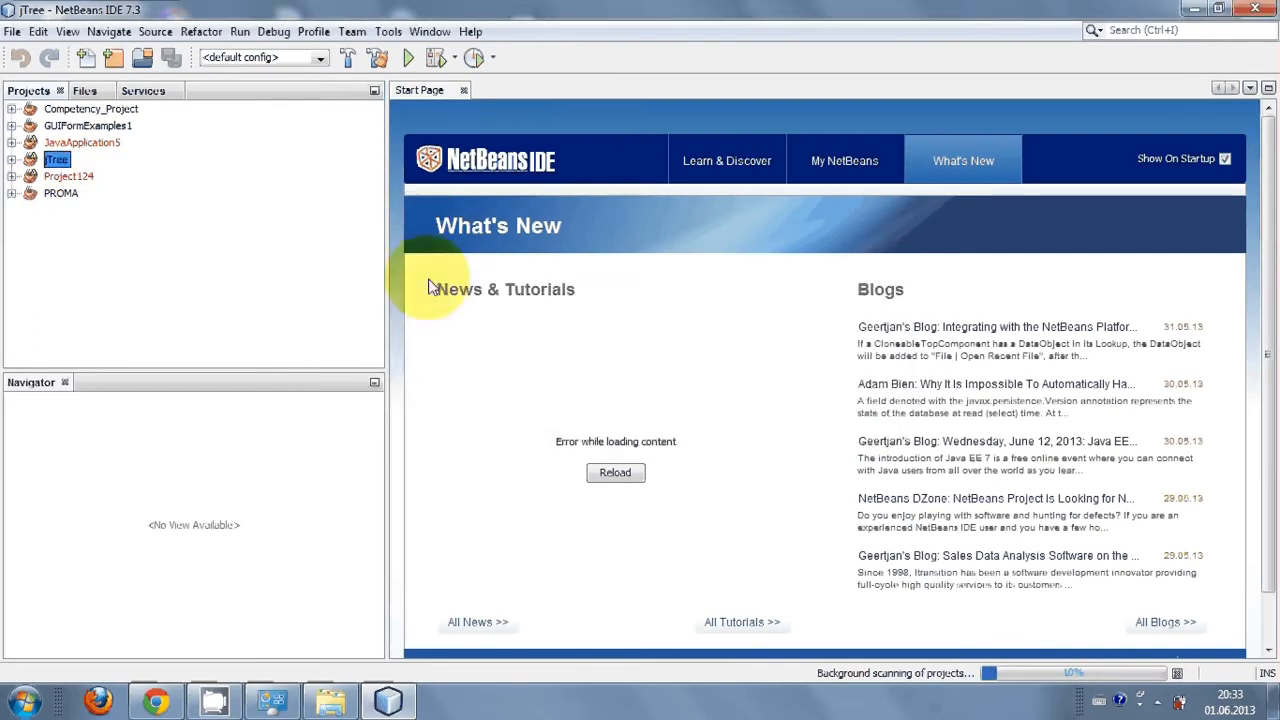
{"action": "left_click", "coordinate": [78, 125]}
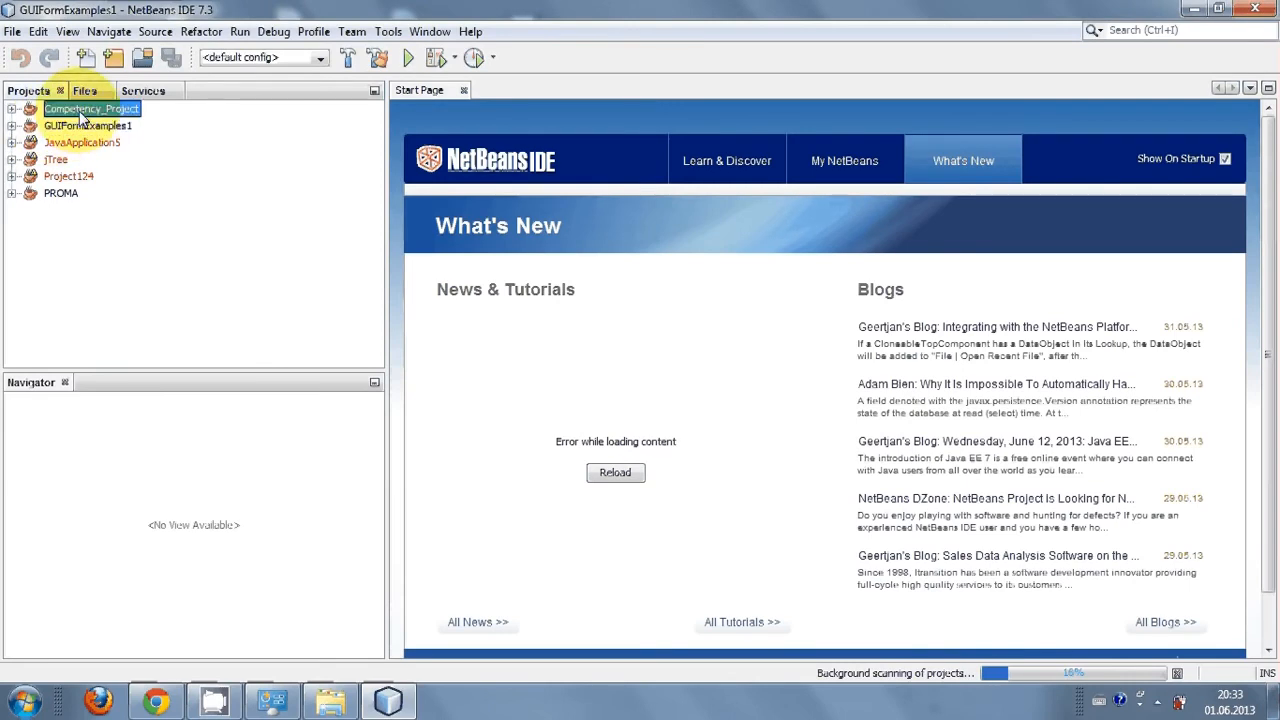
{"action": "left_click", "coordinate": [79, 109]}
{"action": "left_click", "coordinate": [80, 142]}
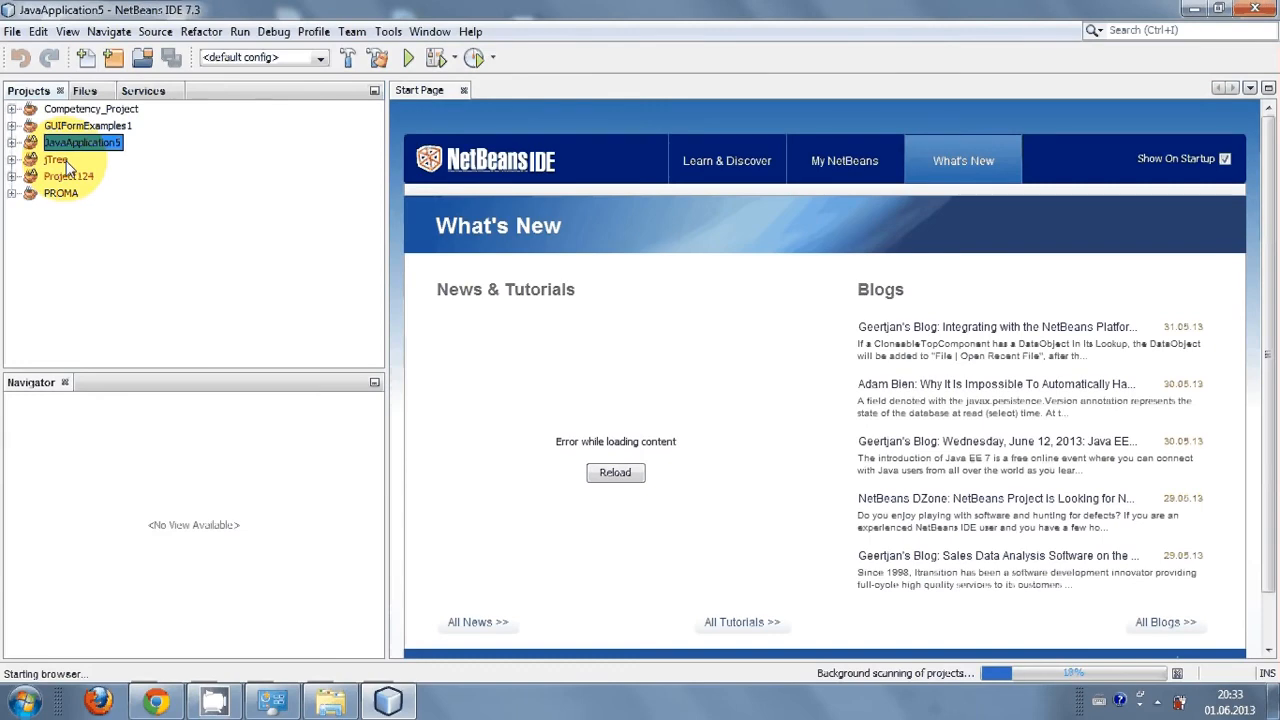
{"action": "left_click", "coordinate": [66, 162]}
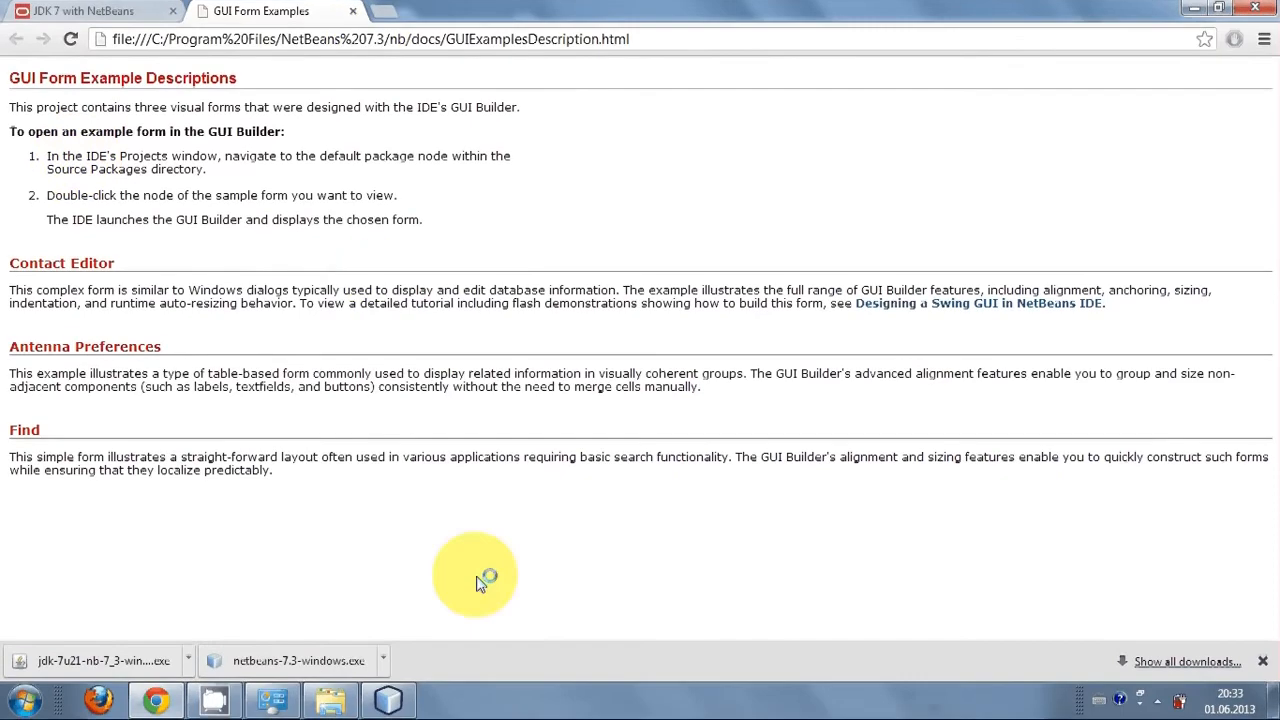
Switch back to NetBeans IDE and look through the open projects Competency_Project, JavaApplication5, jTree, Project124 and PROMA.
{"action": "left_click", "coordinate": [392, 699]}
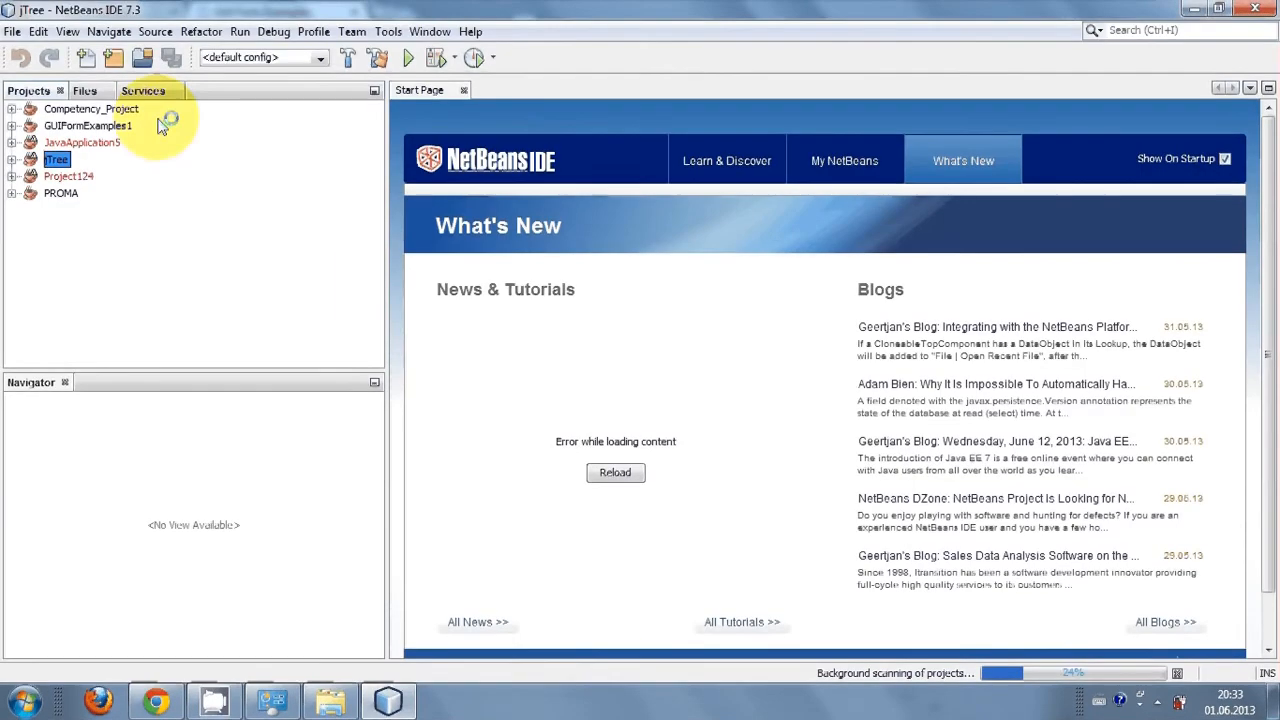
{"action": "left_click", "coordinate": [72, 109]}
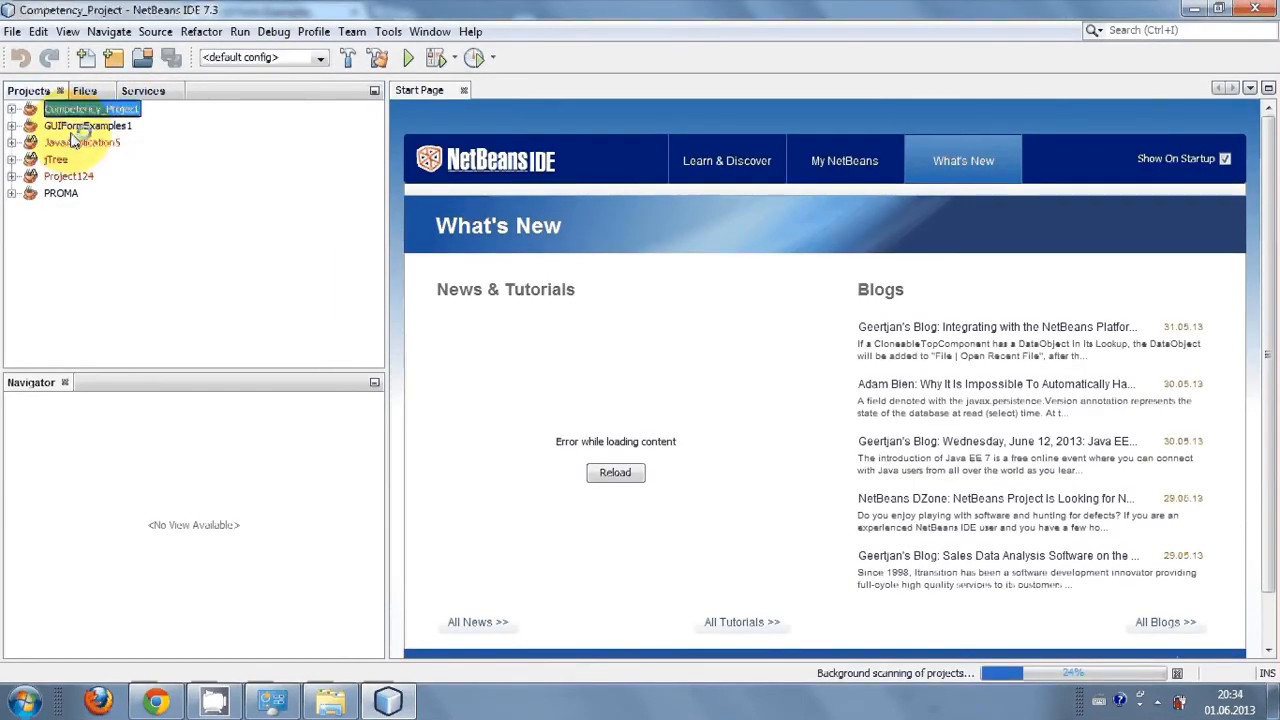
{"action": "left_click", "coordinate": [72, 142]}
{"action": "left_click", "coordinate": [56, 160]}
{"action": "left_click", "coordinate": [68, 176]}
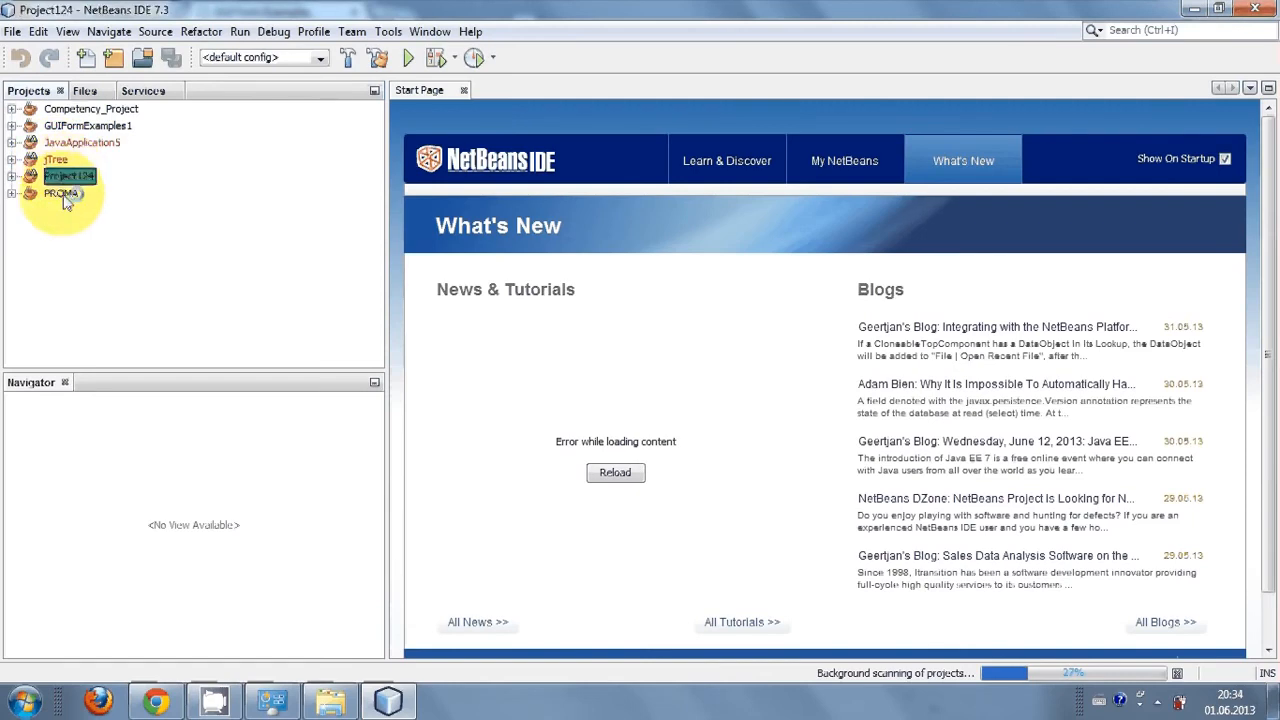
{"action": "left_click", "coordinate": [62, 194]}
Try to run the GUIFormExamples1 project while the background project scanning is still in progress.
{"action": "left_click", "coordinate": [80, 128]}
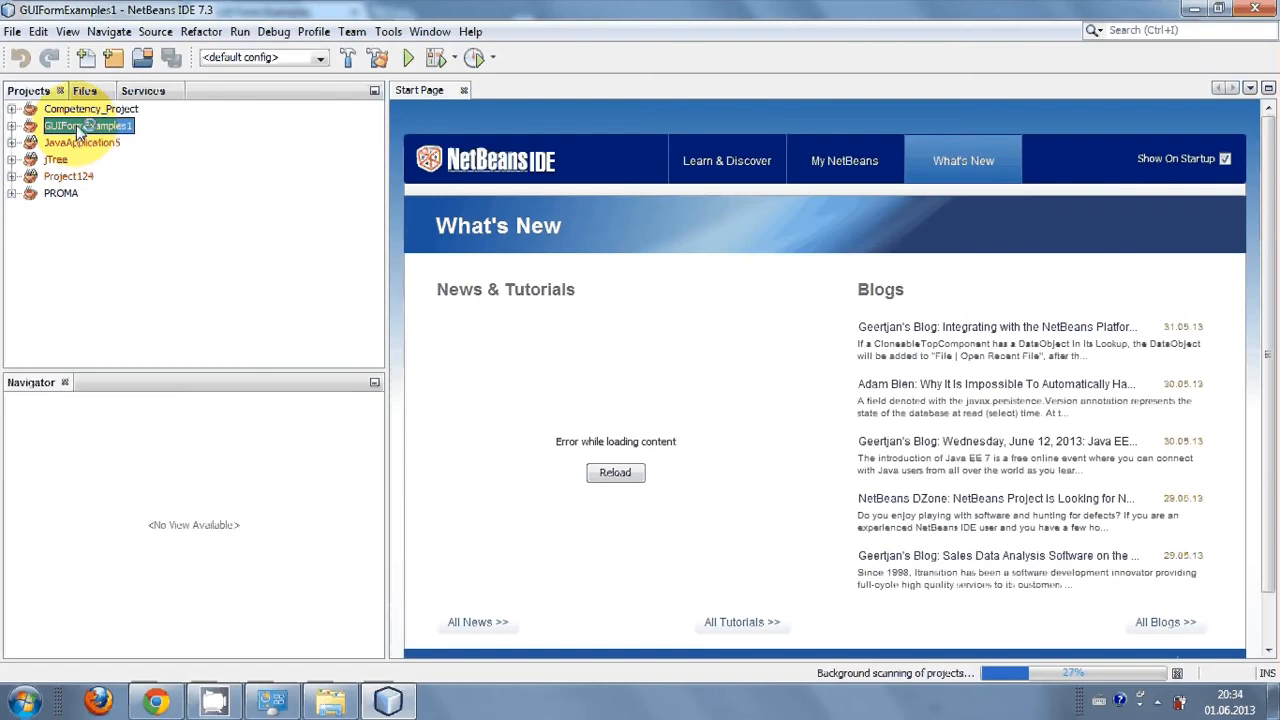
{"action": "right_click", "coordinate": [80, 130]}
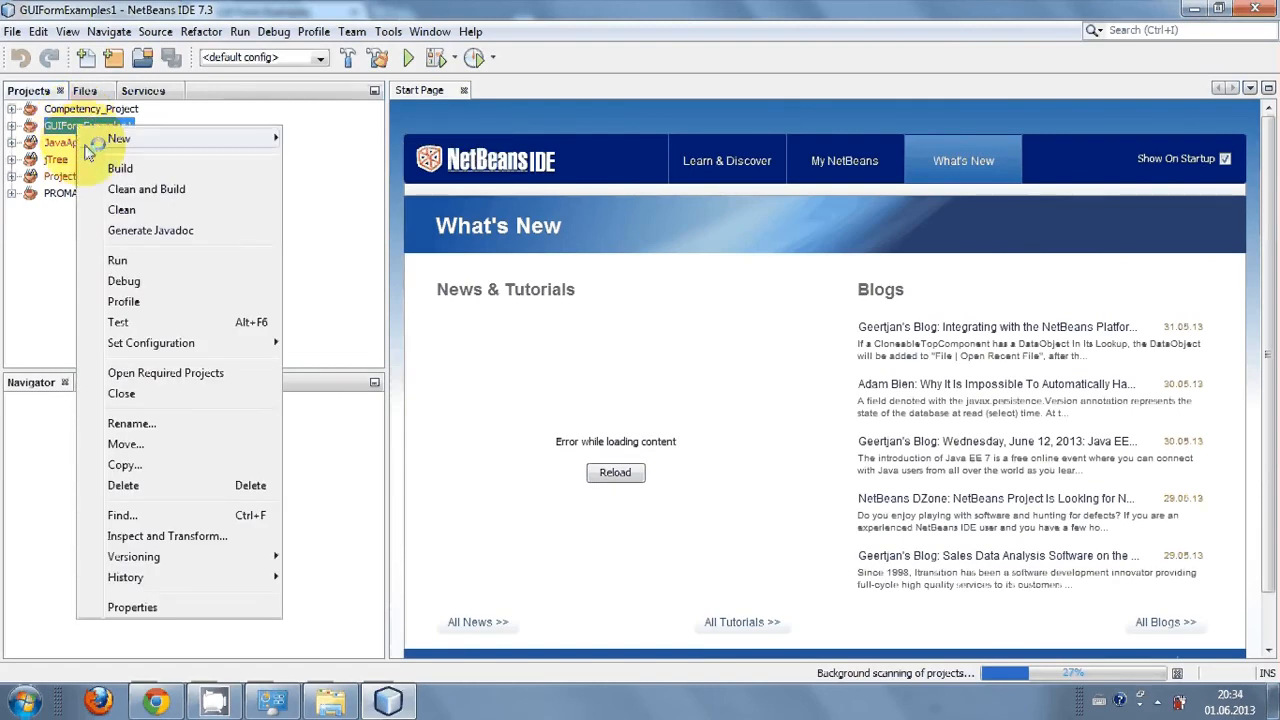
{"action": "left_click", "coordinate": [120, 261]}
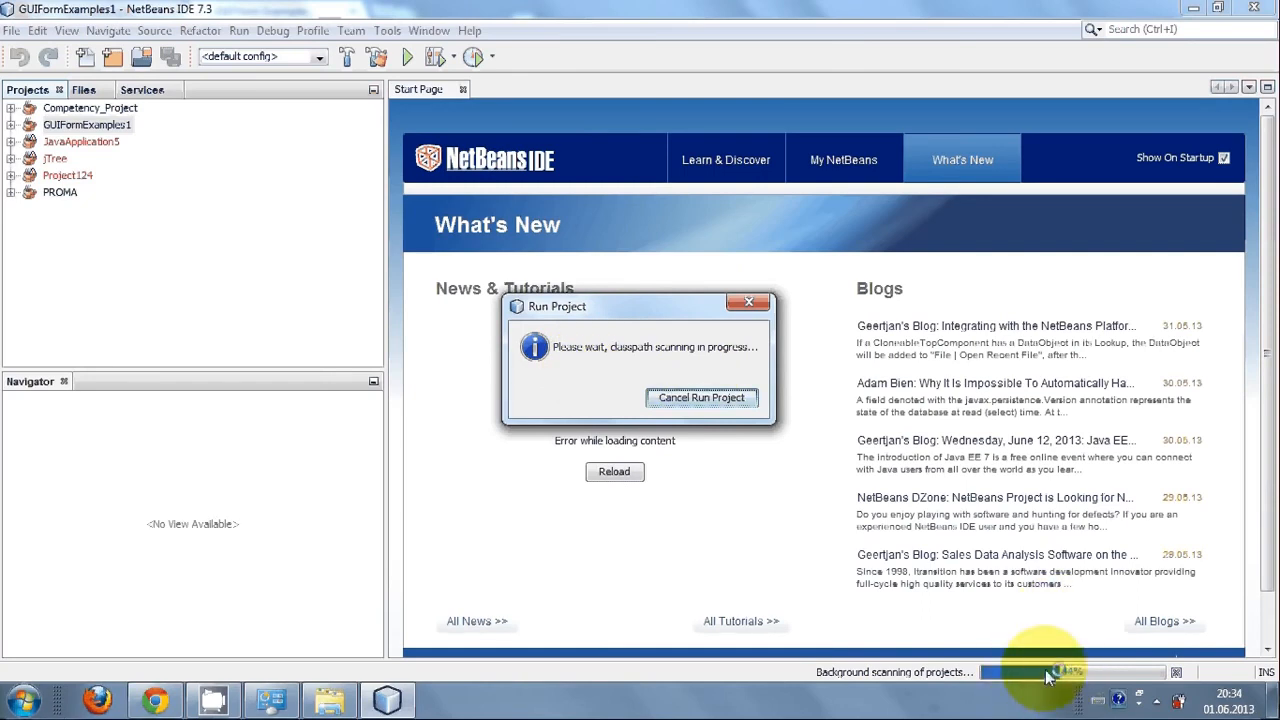
{"action": "left_click", "coordinate": [850, 708]}
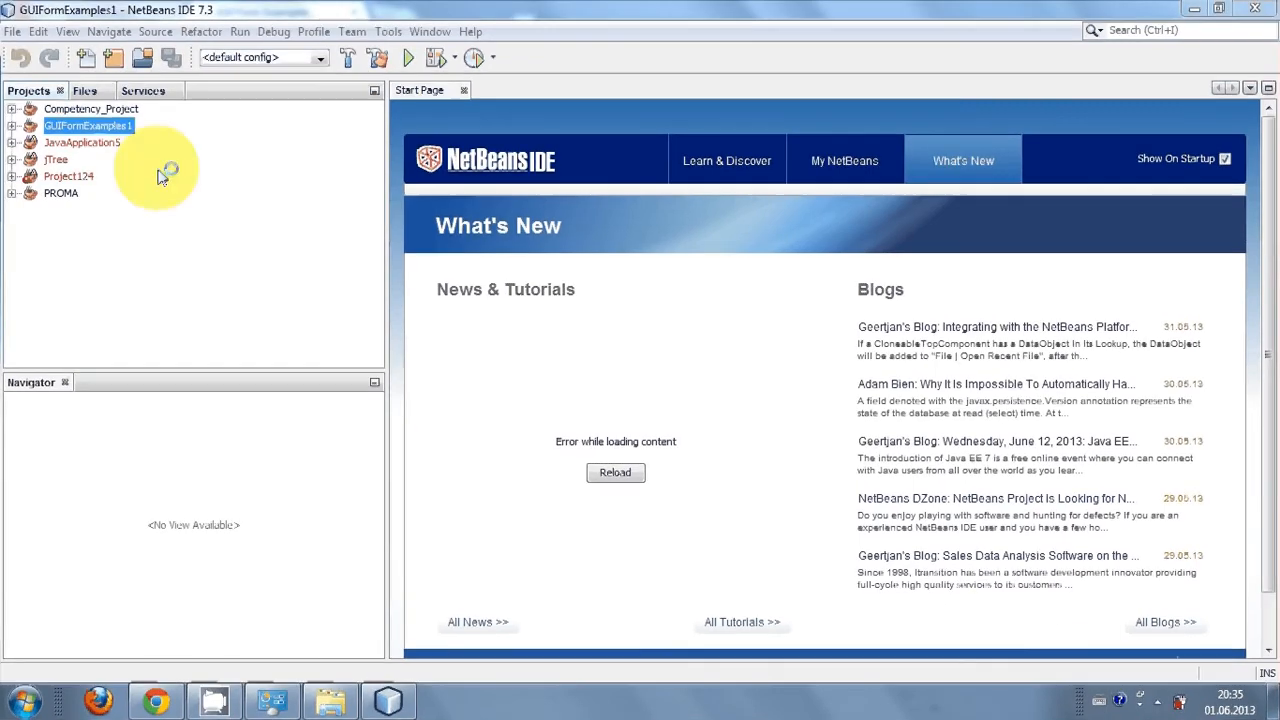
Run the GUIFormExamples1 project with examples.Antenna as its main class.
{"action": "right_click", "coordinate": [97, 131]}
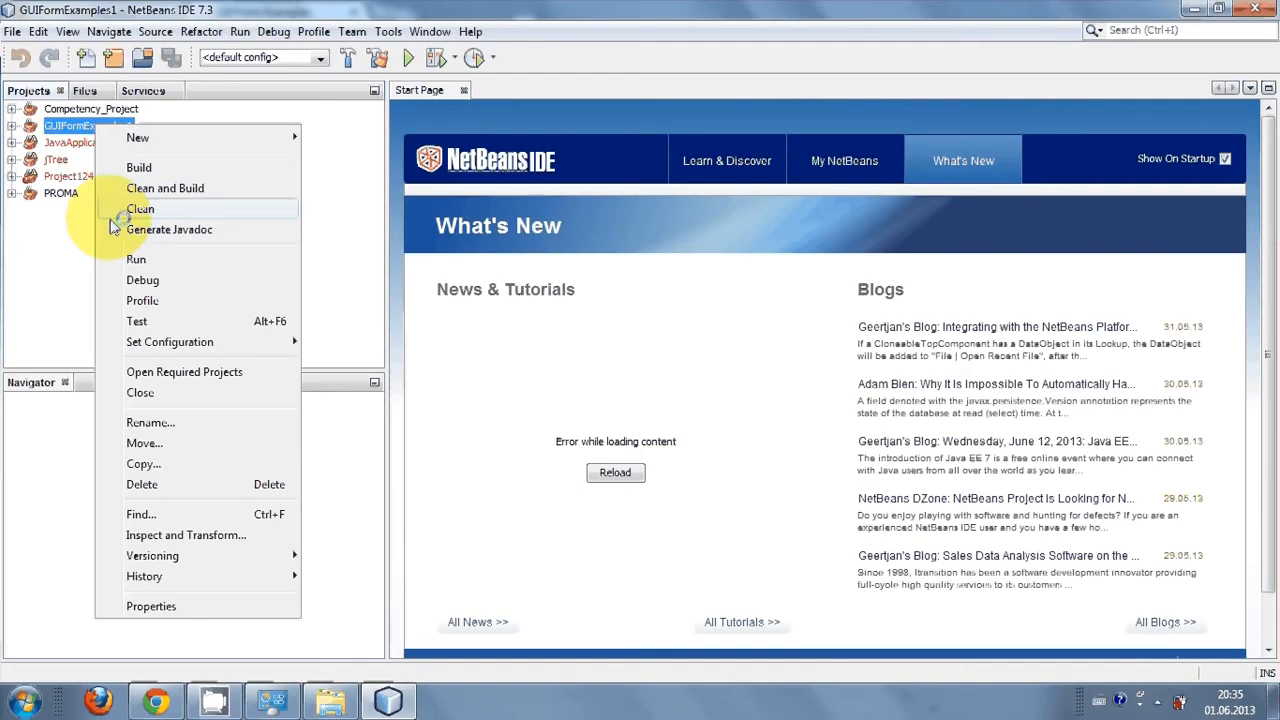
{"action": "left_click", "coordinate": [137, 260]}
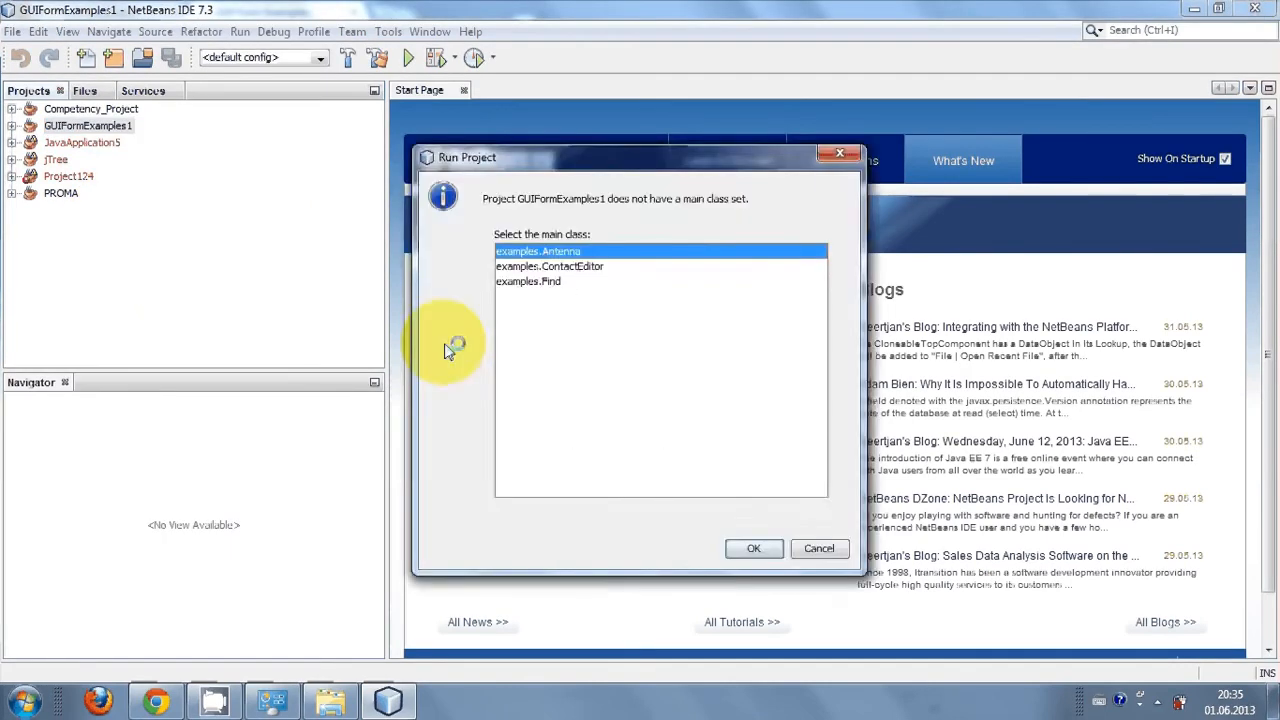
{"action": "left_click", "coordinate": [550, 268]}
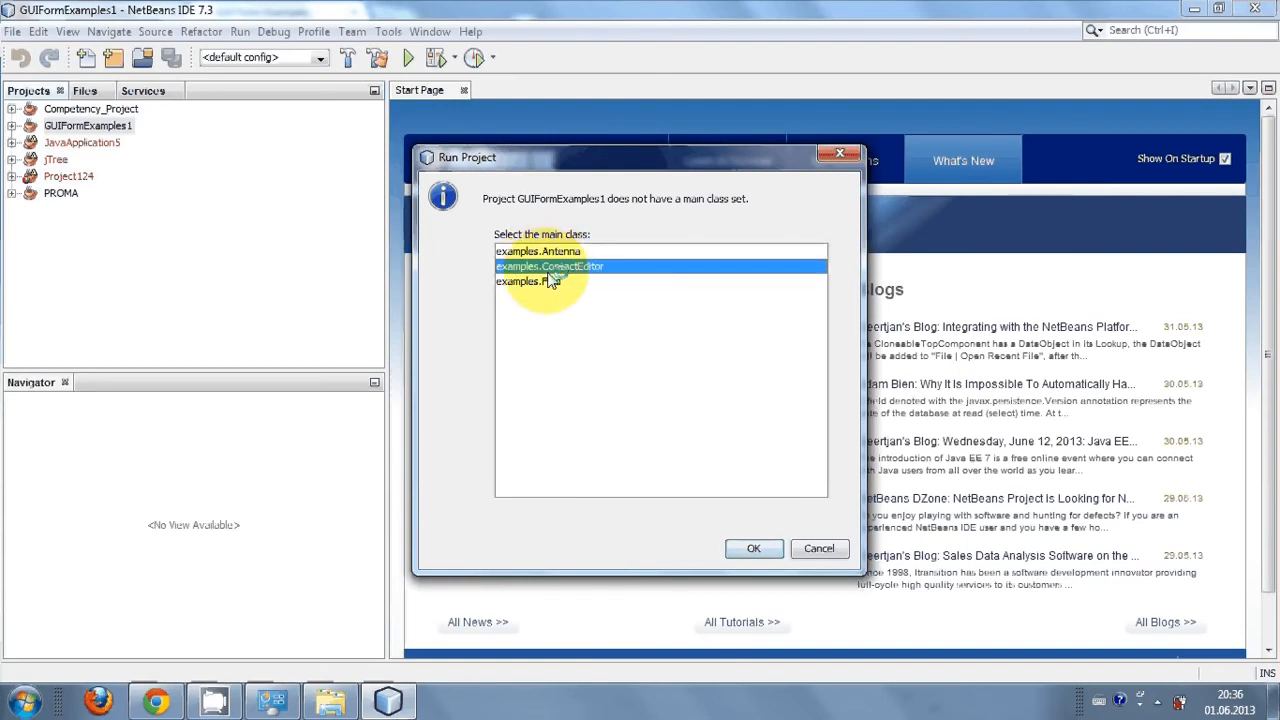
{"action": "left_click", "coordinate": [550, 281]}
{"action": "left_click", "coordinate": [541, 251]}
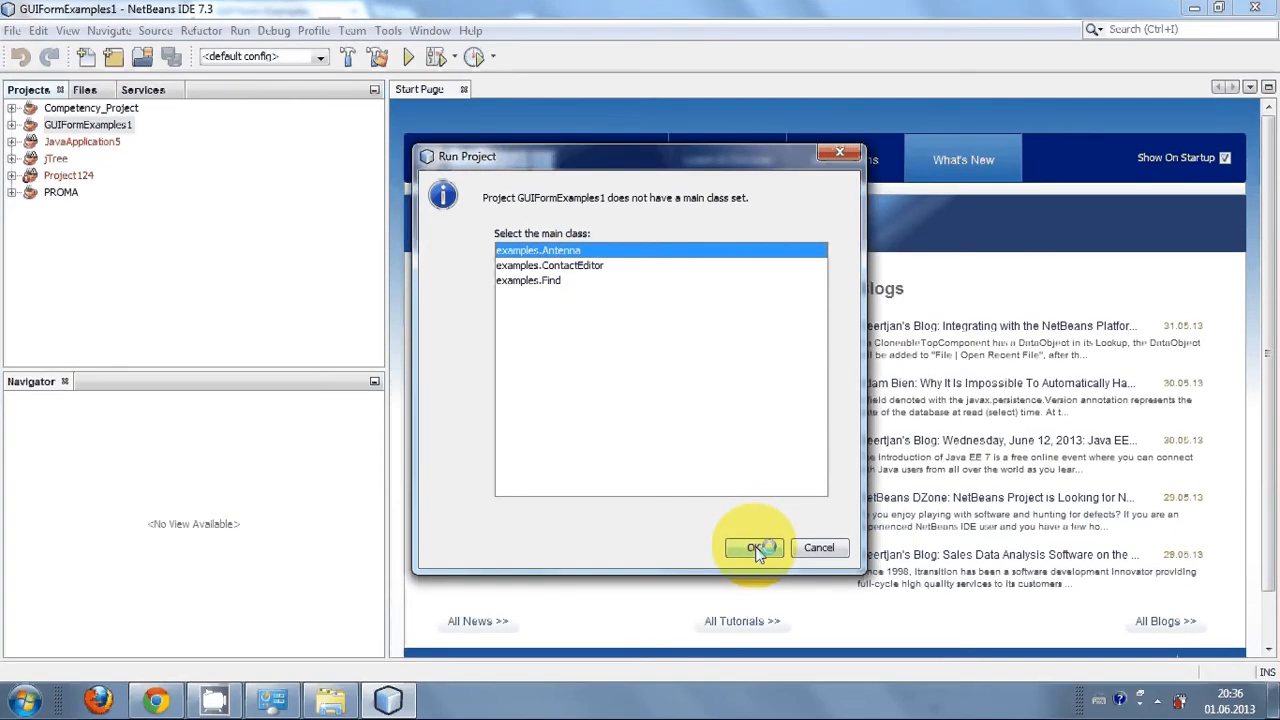
{"action": "left_click", "coordinate": [757, 549]}
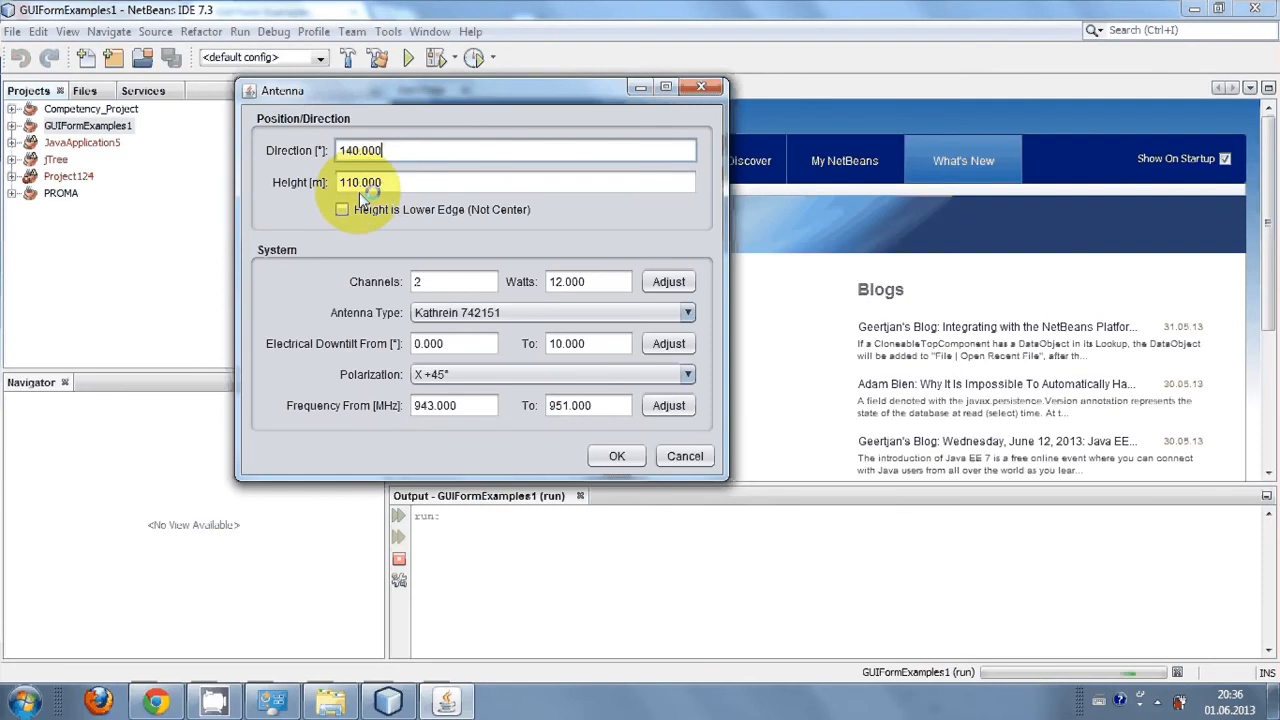
Check the antenna type and polarization choices in the running Antenna form, leaving their values as they are, and close the form.
{"action": "left_click", "coordinate": [566, 313]}
{"action": "left_click", "coordinate": [558, 322]}
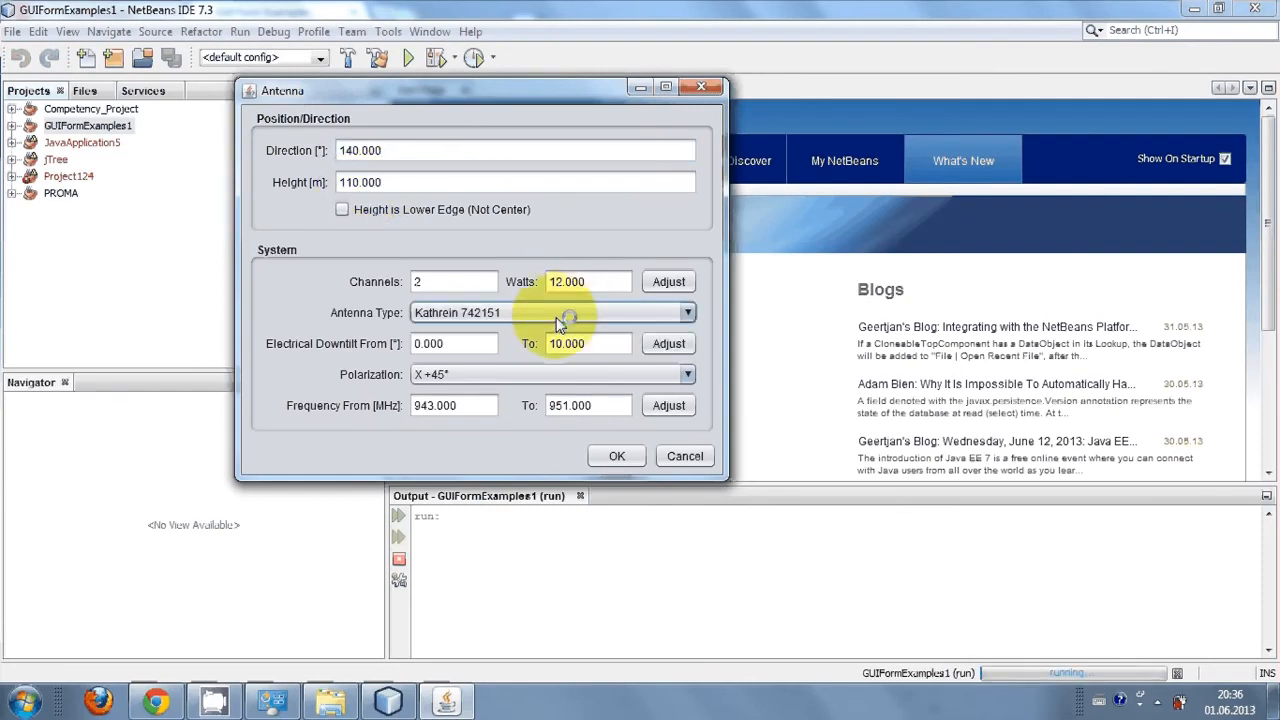
{"action": "left_click", "coordinate": [558, 322]}
{"action": "left_click", "coordinate": [560, 337]}
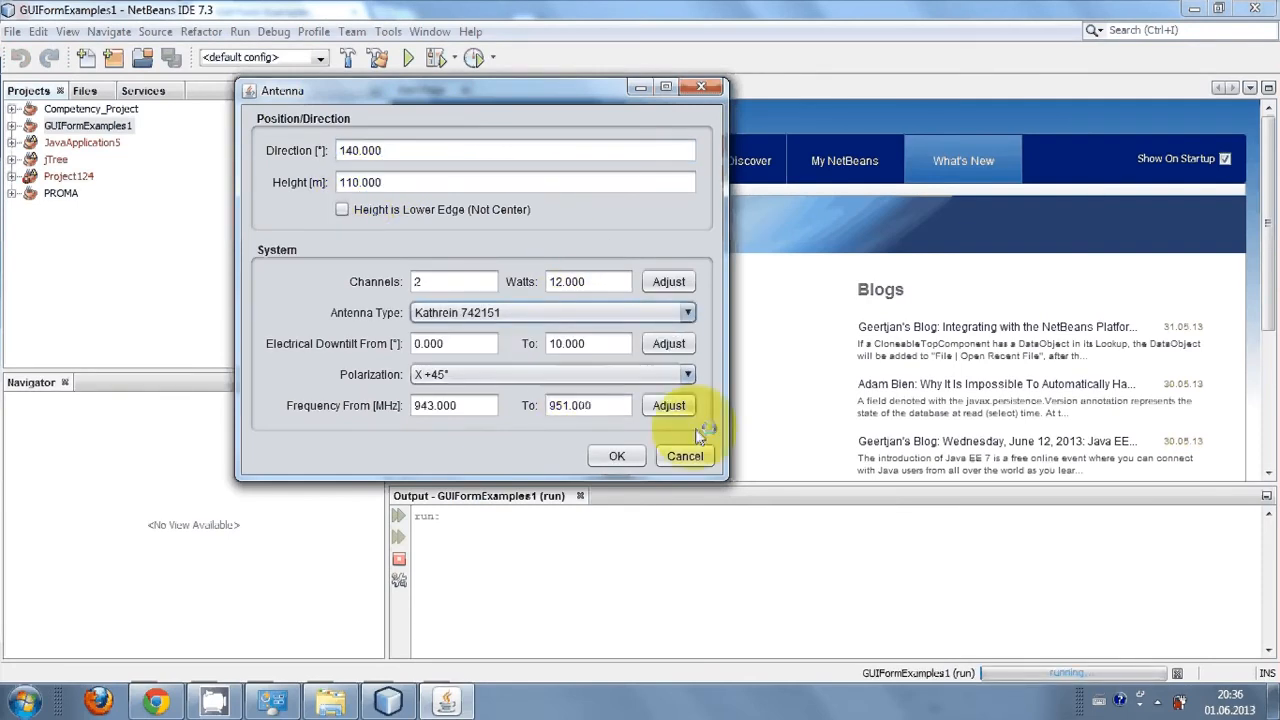
{"action": "left_click", "coordinate": [533, 375]}
{"action": "left_click", "coordinate": [515, 392]}
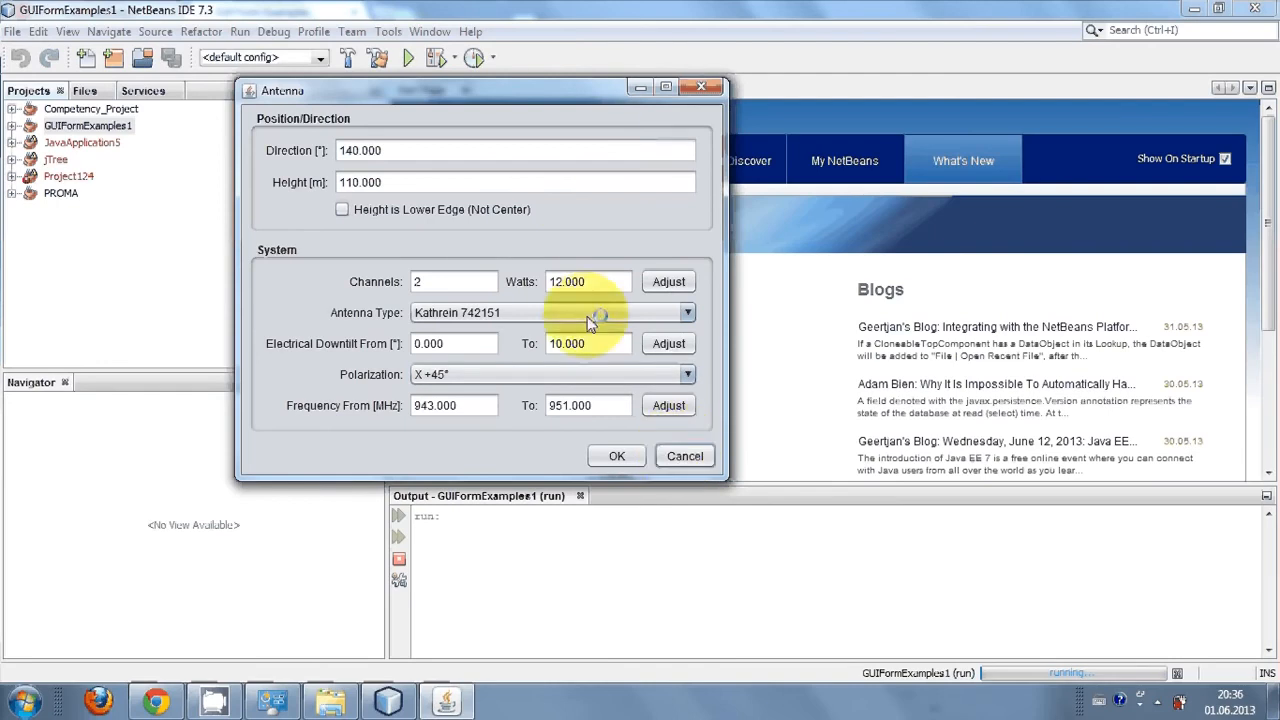
{"action": "left_click", "coordinate": [701, 87]}
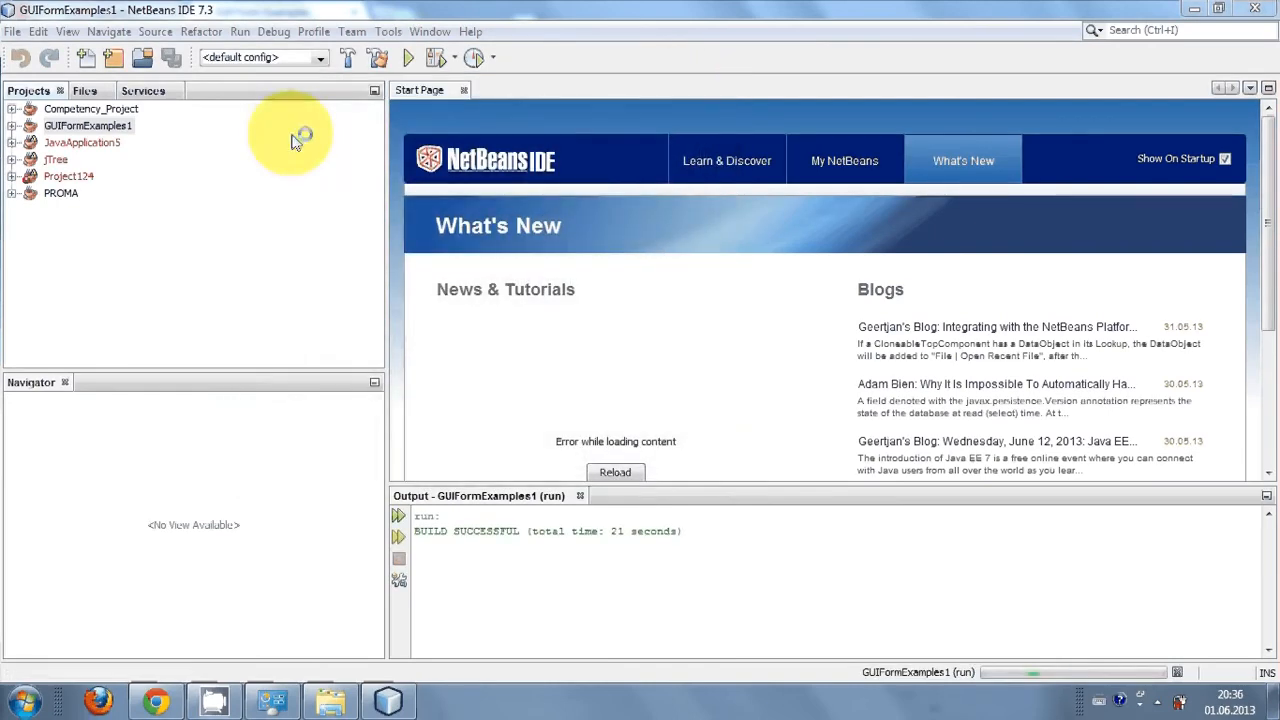